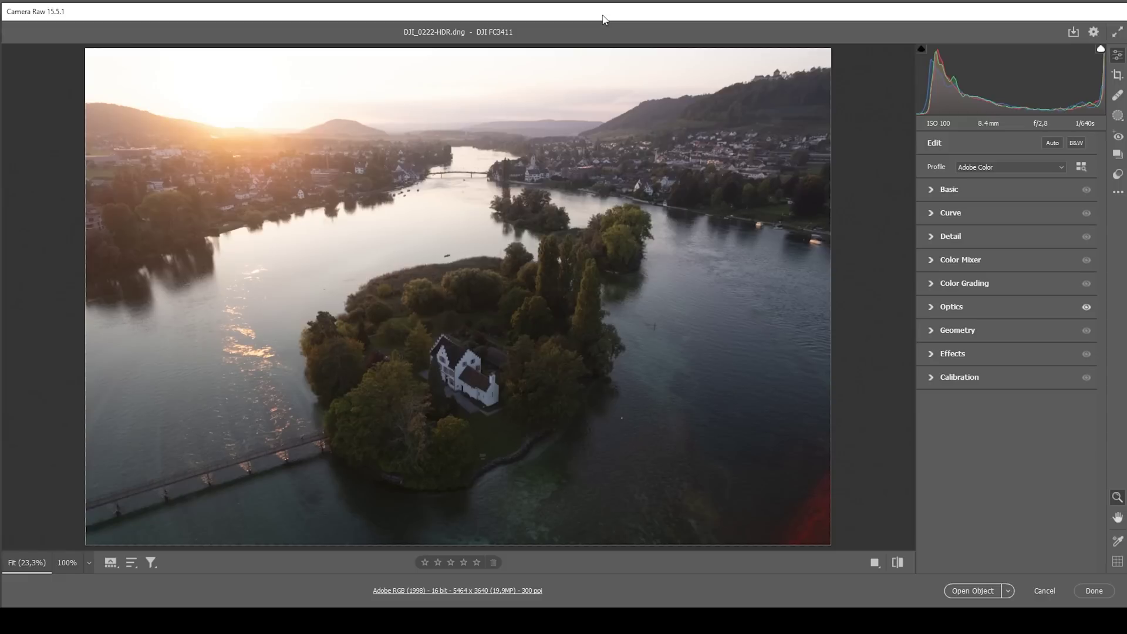
Apply the Adobe Landscape camera profile and show the Basic sliders (Temperature 5350, Tint +22).
{"action": "left_click", "coordinate": [978, 170]}
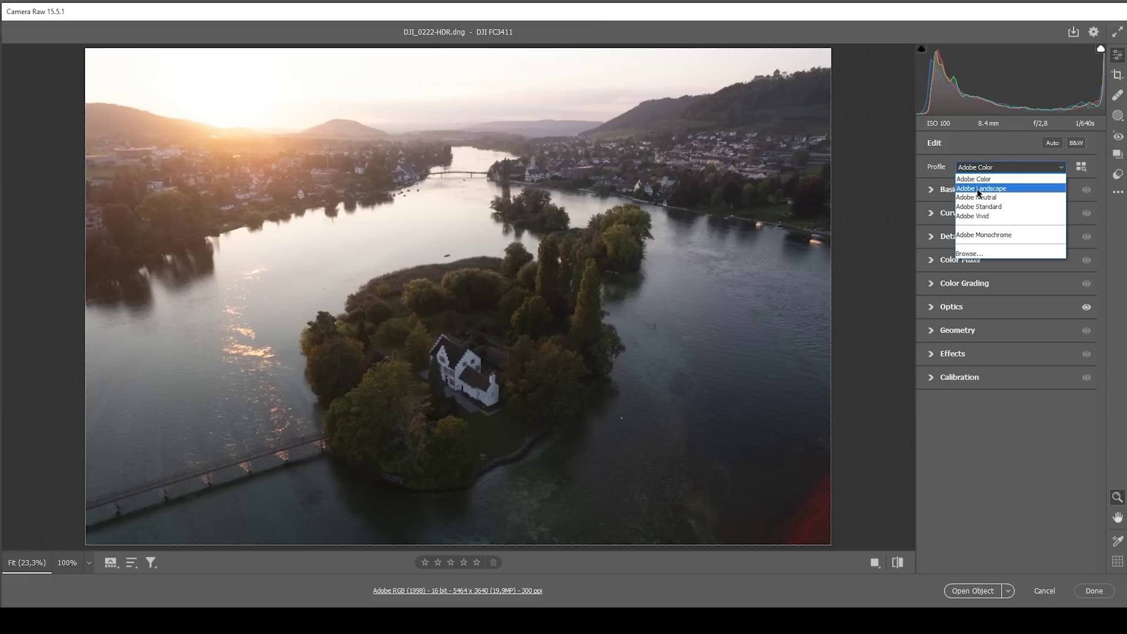
{"action": "left_click", "coordinate": [978, 189]}
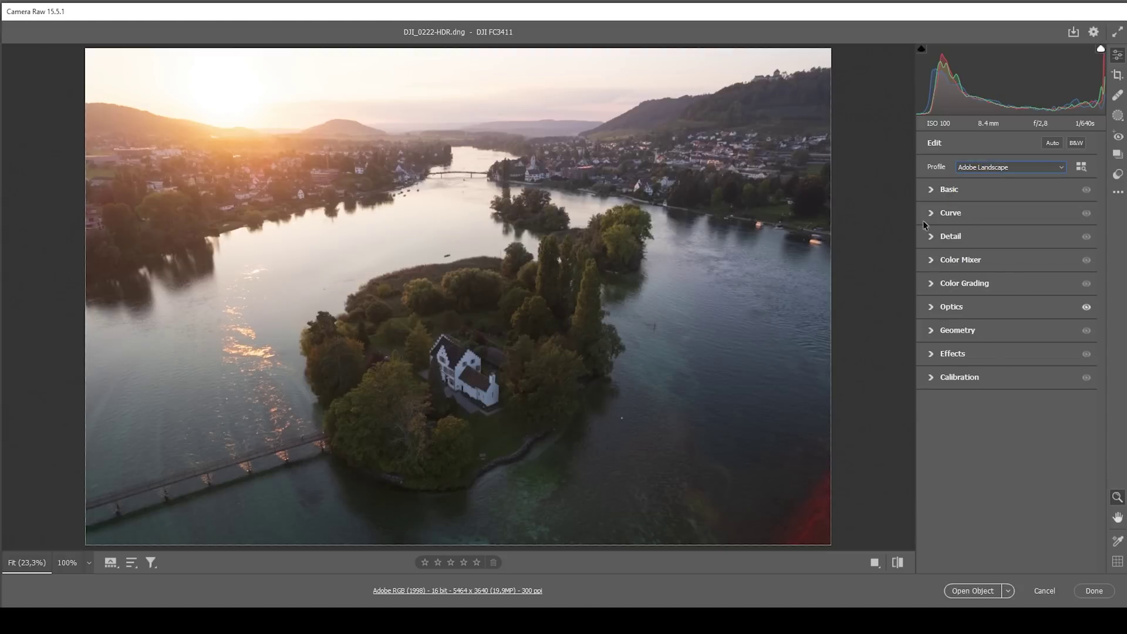
{"action": "left_click", "coordinate": [931, 190]}
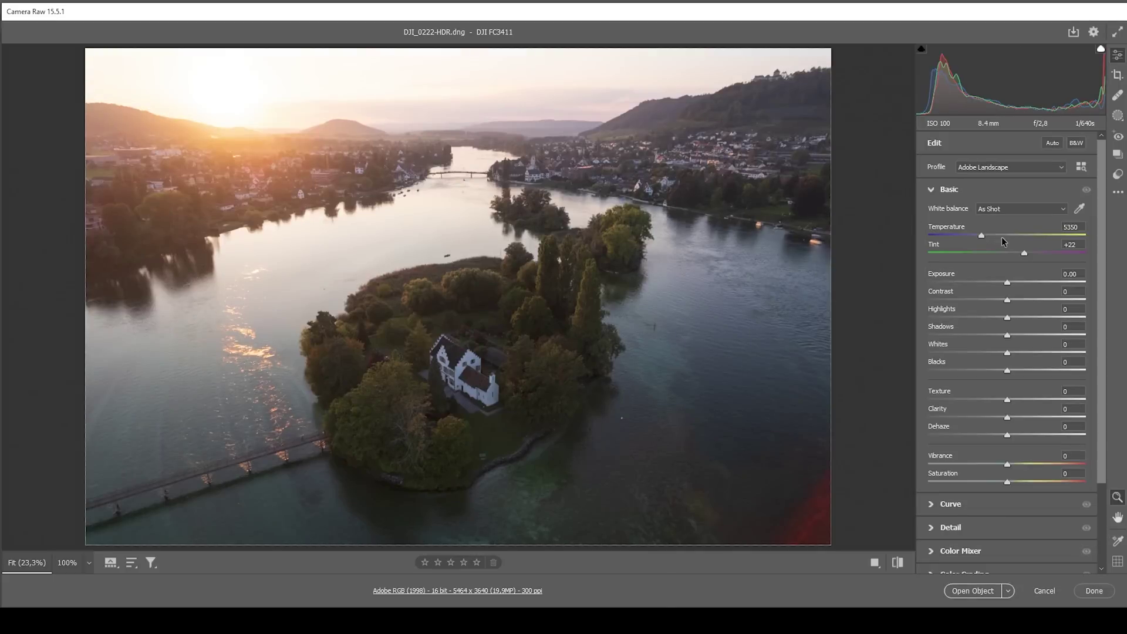
Set Temperature 4850, Tint +11, Exposure -0.35 and Highlights -35 in the Basic panel.
{"action": "left_click_drag", "start_coordinate": [980, 235], "coordinate": [970, 233]}
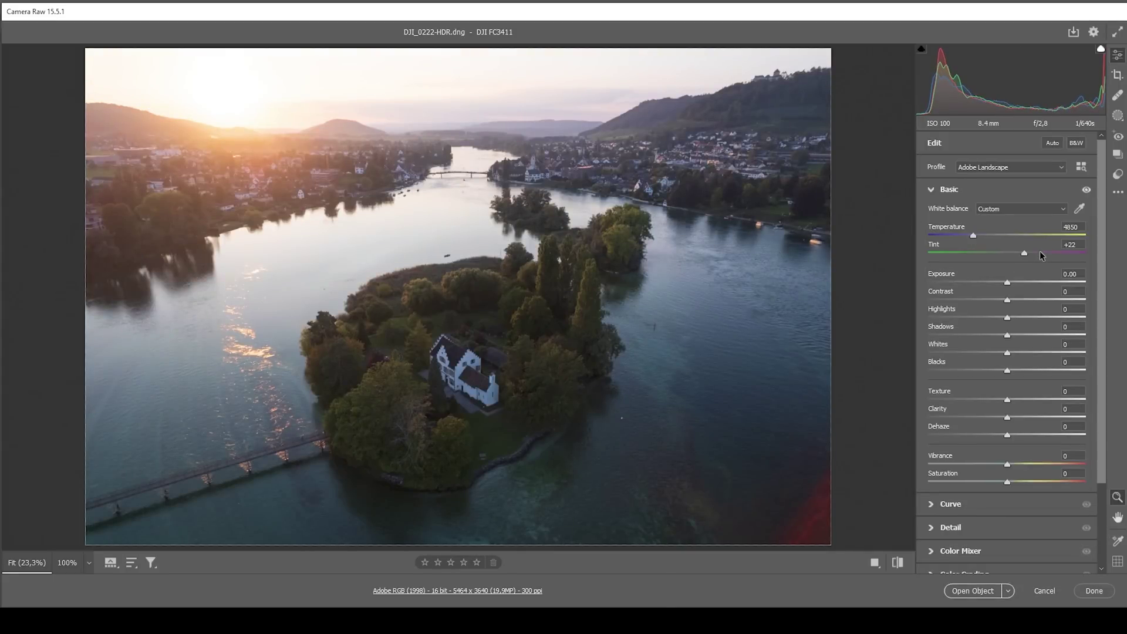
{"action": "left_click_drag", "start_coordinate": [1024, 252], "coordinate": [1016, 253]}
{"action": "left_click_drag", "start_coordinate": [1007, 285], "coordinate": [878, 322]}
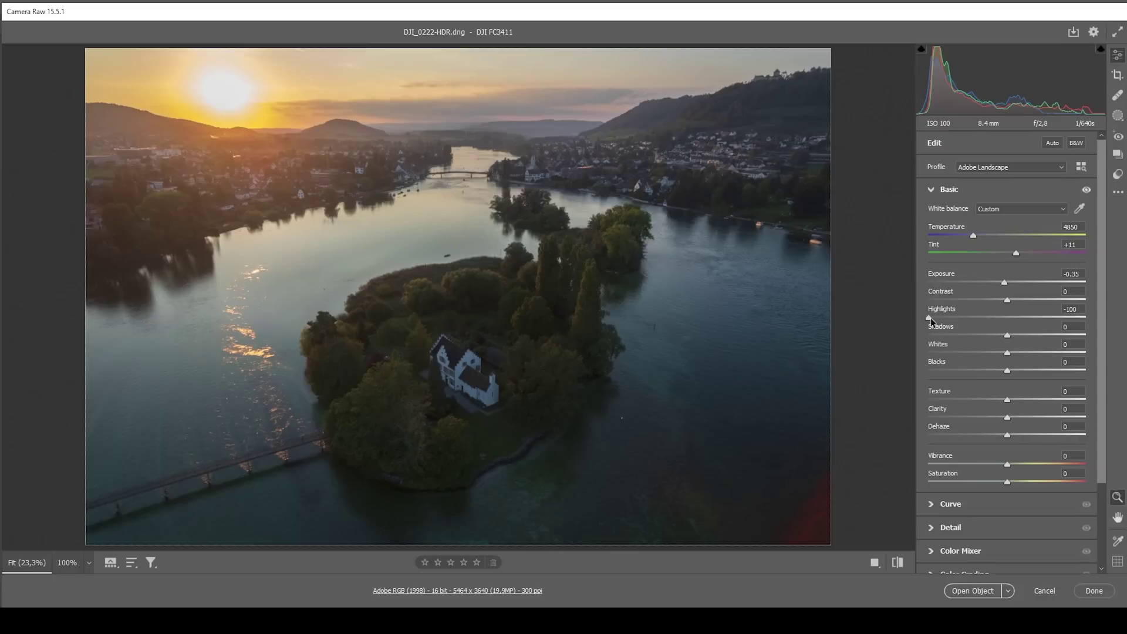
{"action": "left_click_drag", "start_coordinate": [931, 318], "coordinate": [981, 320]}
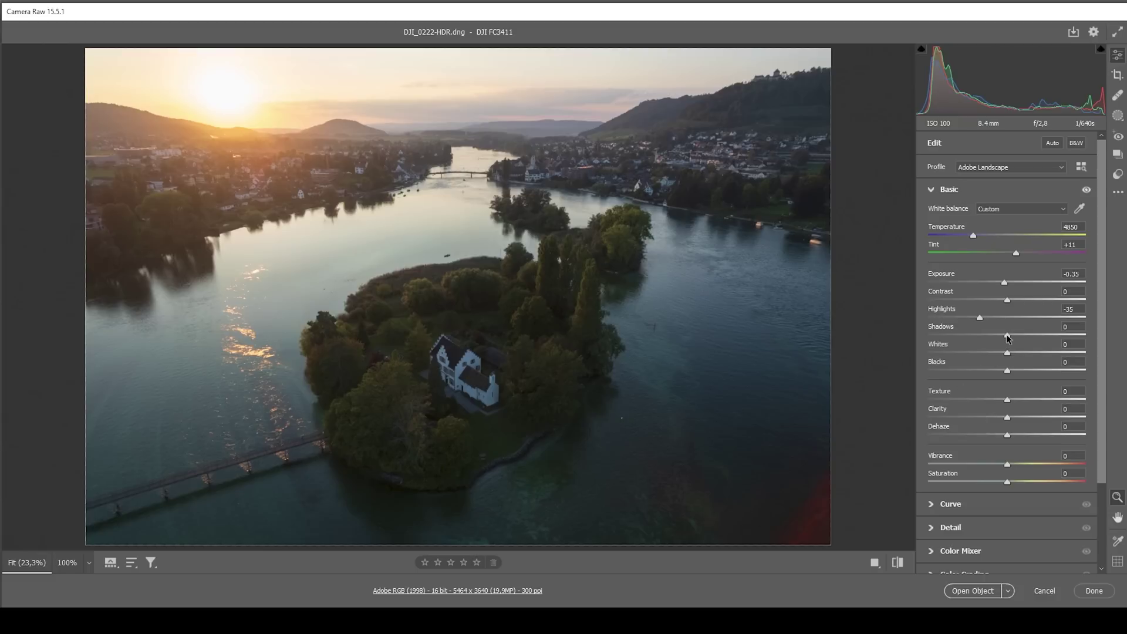
Set Shadows +30, Texture +9, Clarity -3, Dehaze -5 and Vibrance +31.
{"action": "left_click_drag", "start_coordinate": [1008, 337], "coordinate": [1030, 337]}
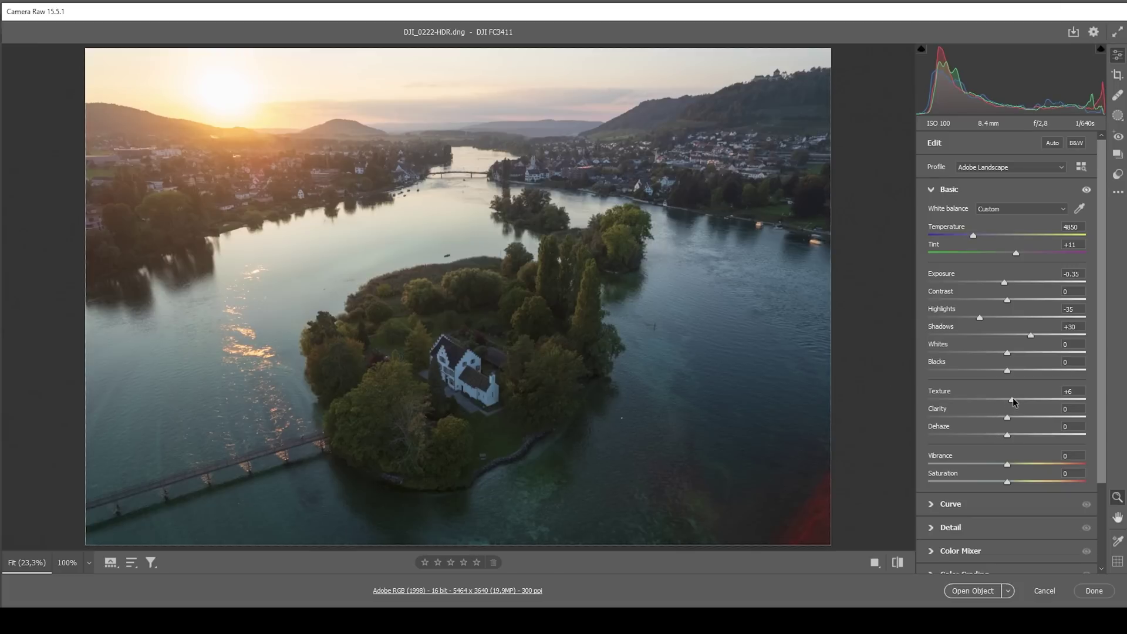
{"action": "left_click_drag", "start_coordinate": [1015, 397], "coordinate": [1014, 399]}
{"action": "left_click_drag", "start_coordinate": [1007, 436], "coordinate": [1003, 435]}
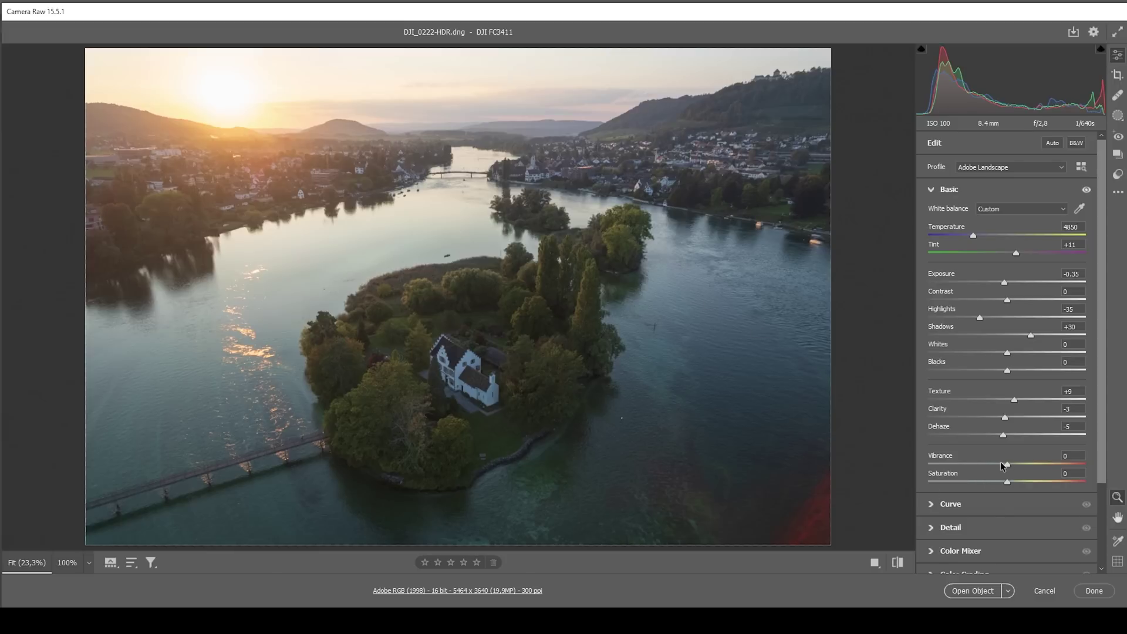
{"action": "left_click_drag", "start_coordinate": [1010, 463], "coordinate": [1023, 463]}
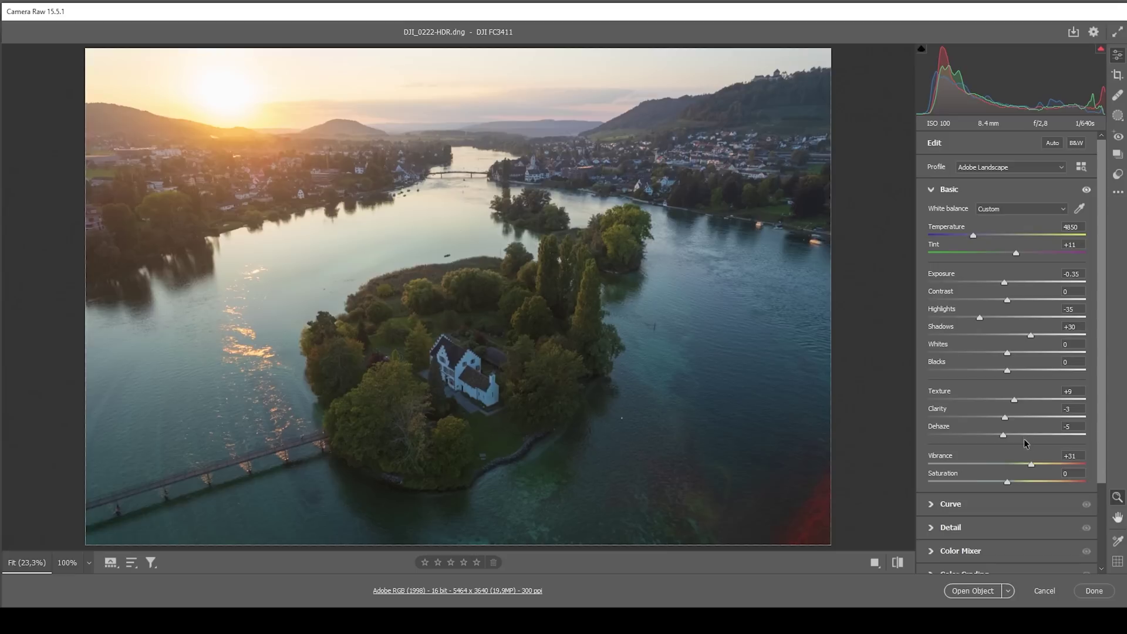
Compare the edit against the original twice, then switch to Masking with M.
{"action": "left_click", "coordinate": [898, 562]}
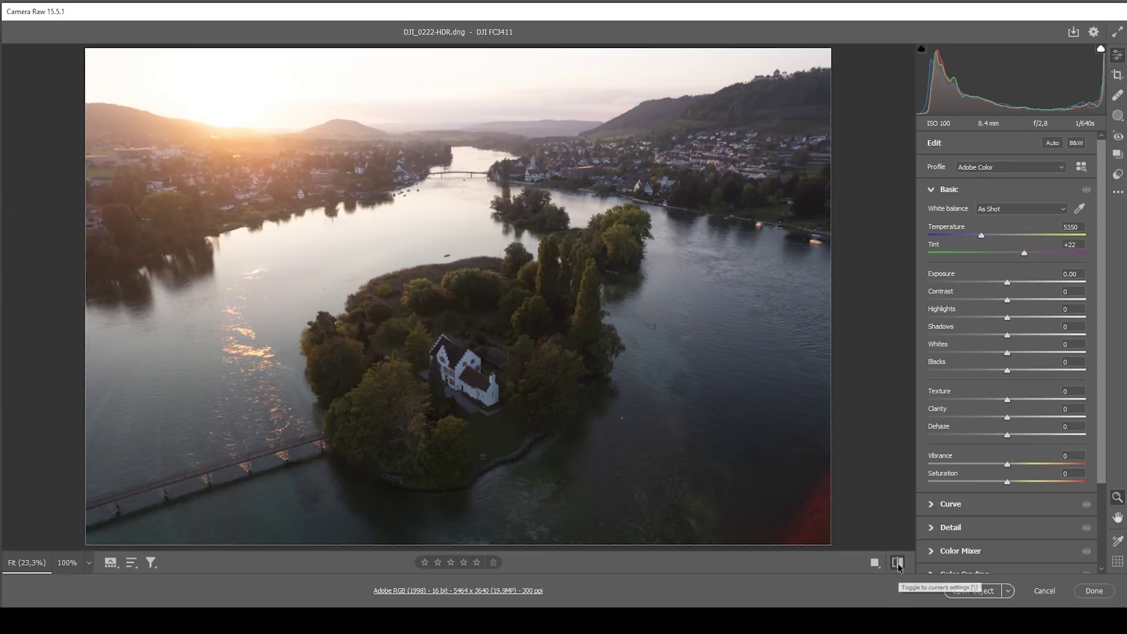
{"action": "left_click", "coordinate": [897, 563]}
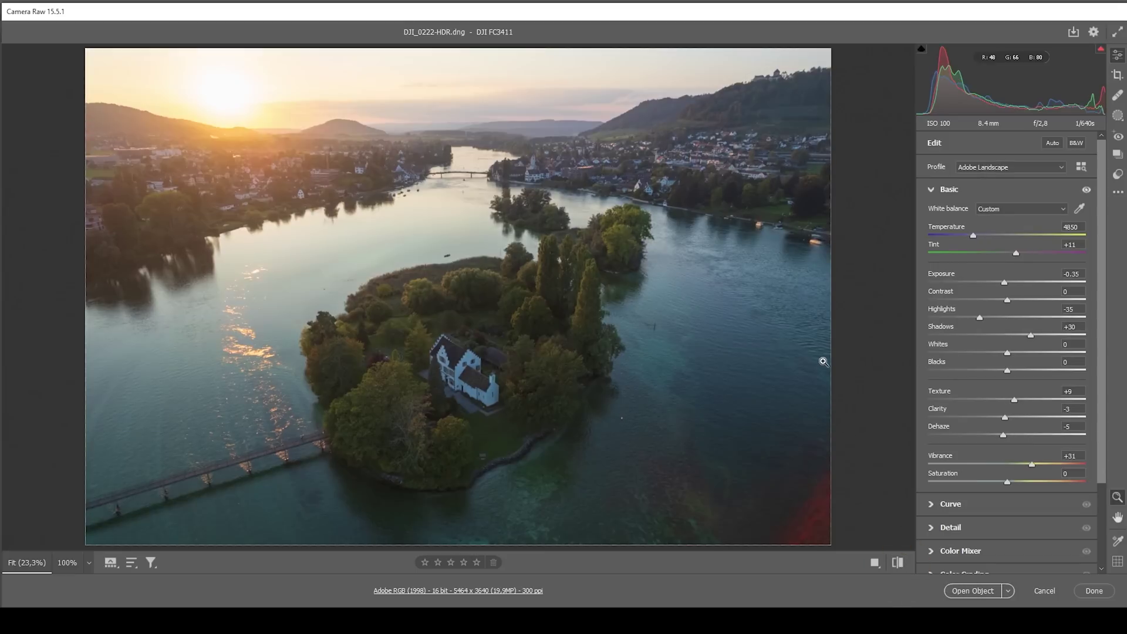
{"action": "left_click", "coordinate": [897, 562]}
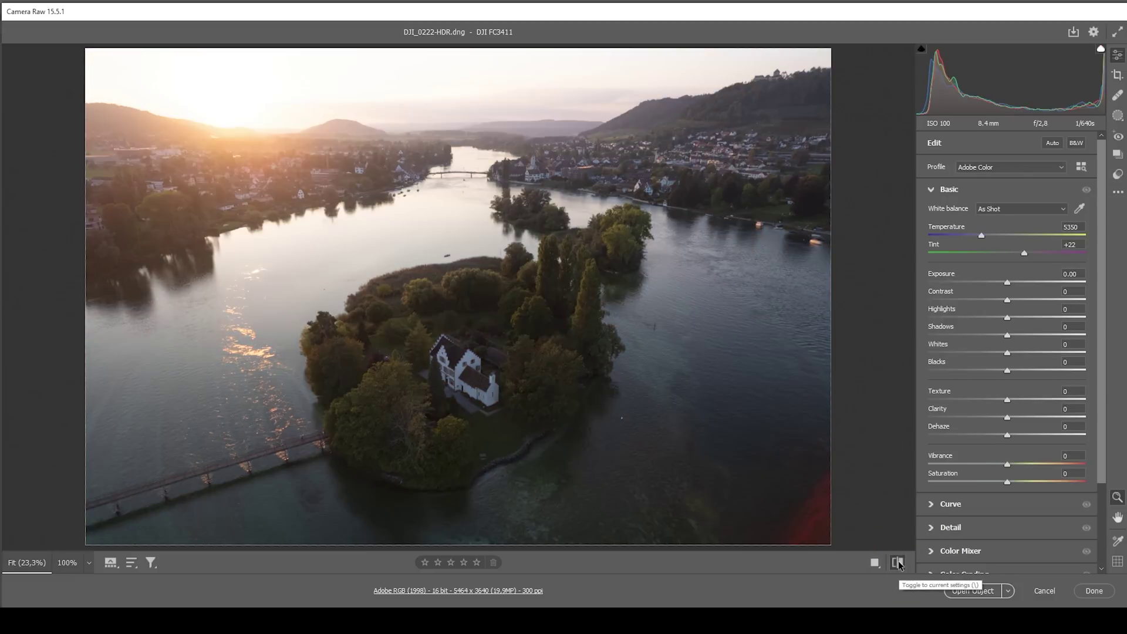
{"action": "left_click", "coordinate": [898, 562]}
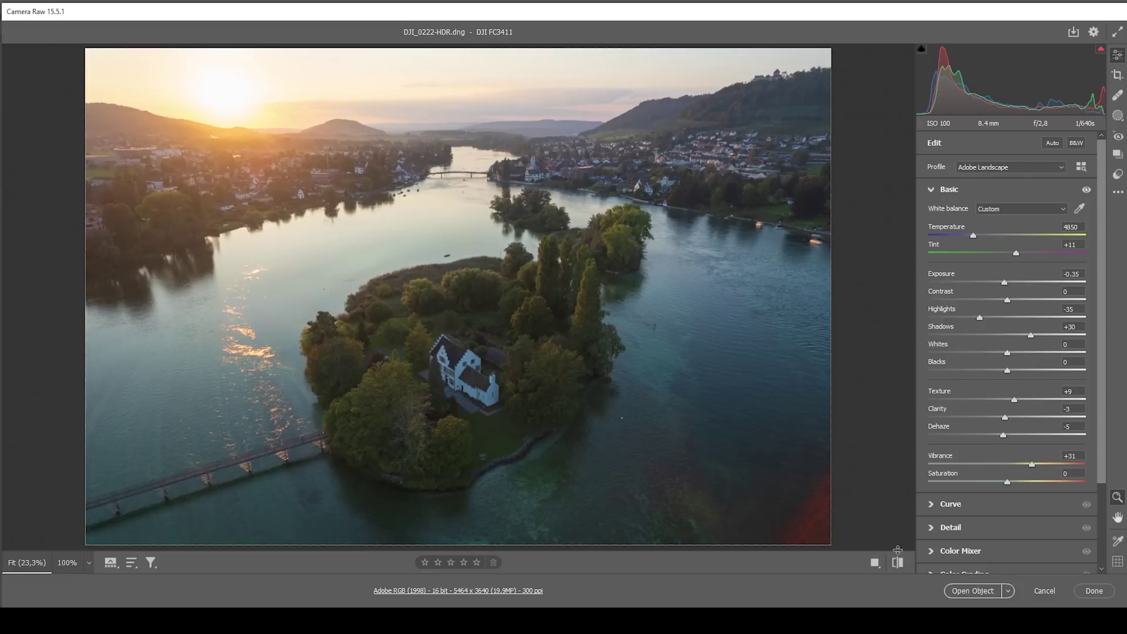
{"action": "key", "text": "m"}
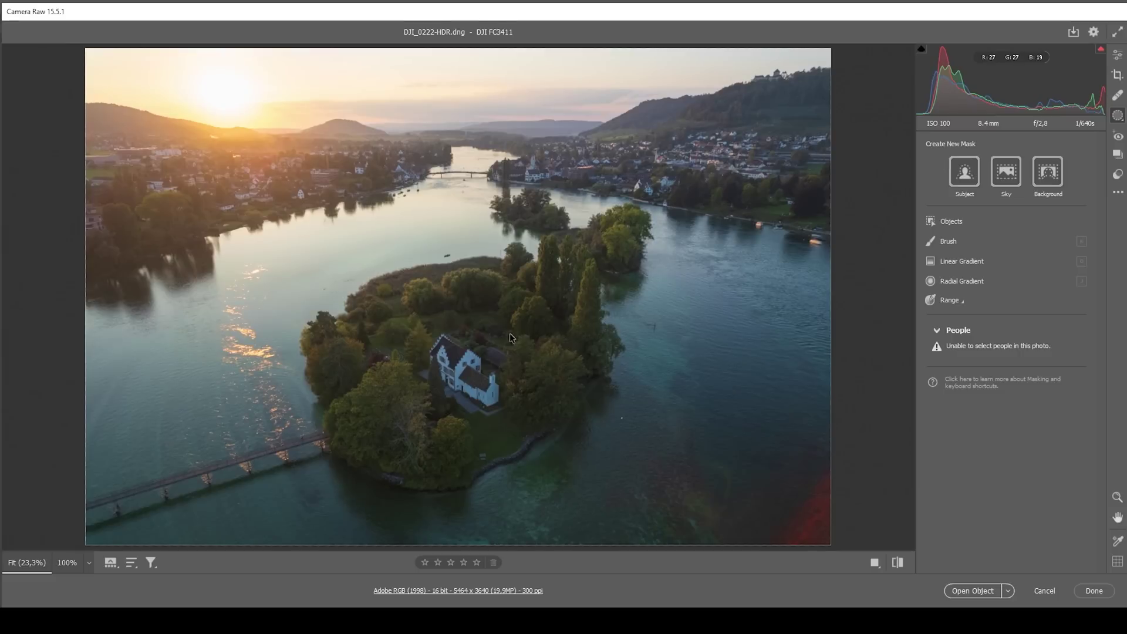
Draw a rotated radial gradient ellipse centred over the island and house.
{"action": "left_click", "coordinate": [956, 283]}
{"action": "left_click_drag", "start_coordinate": [417, 344], "coordinate": [558, 440]}
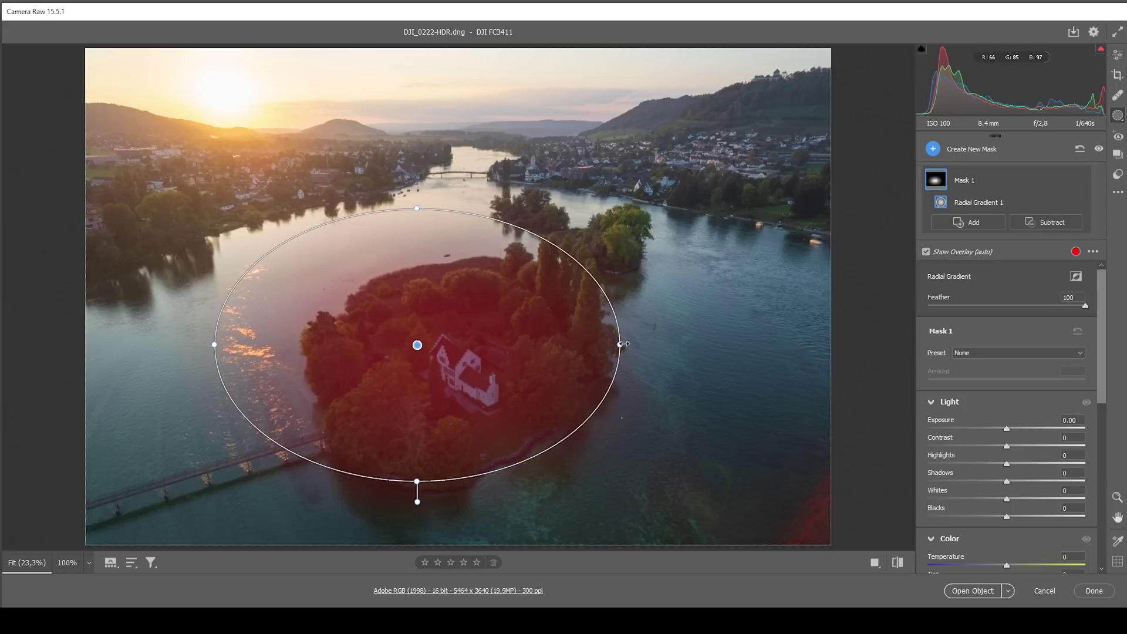
{"action": "left_click_drag", "start_coordinate": [628, 344], "coordinate": [608, 276]}
{"action": "left_click_drag", "start_coordinate": [407, 345], "coordinate": [459, 369]}
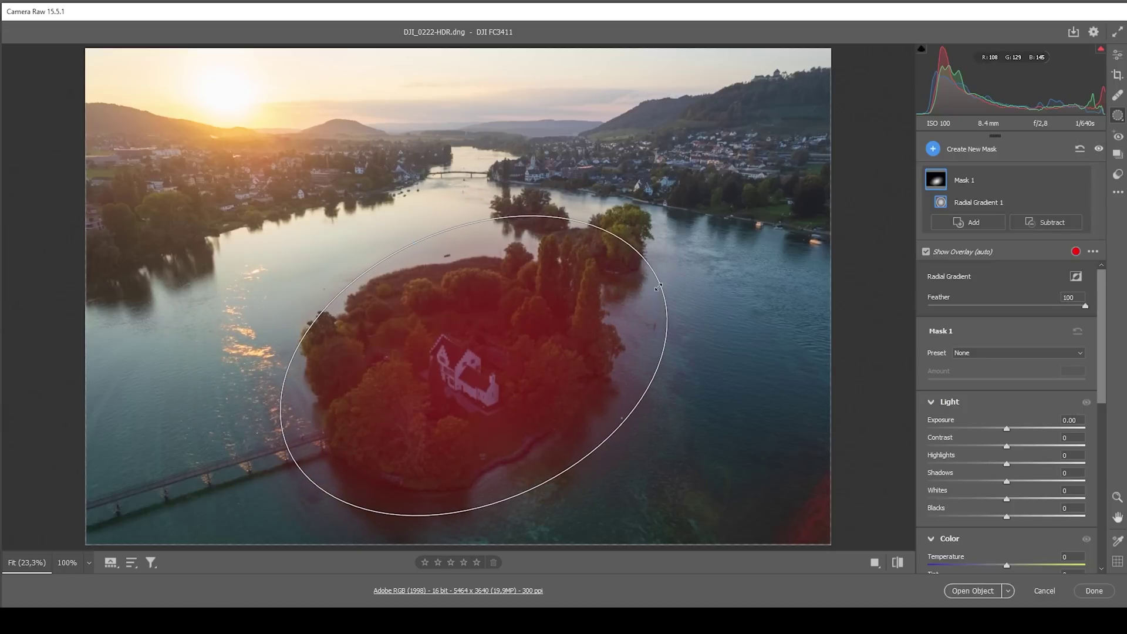
{"action": "left_click", "coordinate": [505, 366]}
{"action": "left_click_drag", "start_coordinate": [506, 366], "coordinate": [508, 373]}
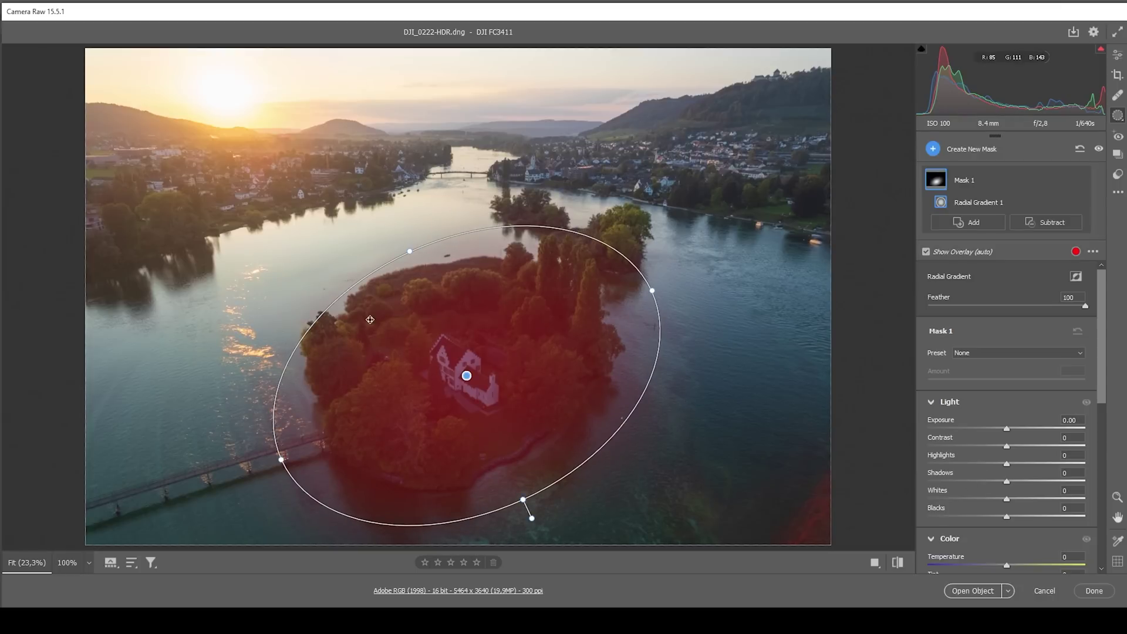
Brighten the island mask, raise highlights slightly, and set Clarity +21 and Temperature +23.
{"action": "left_click_drag", "start_coordinate": [1007, 427], "coordinate": [1016, 427]}
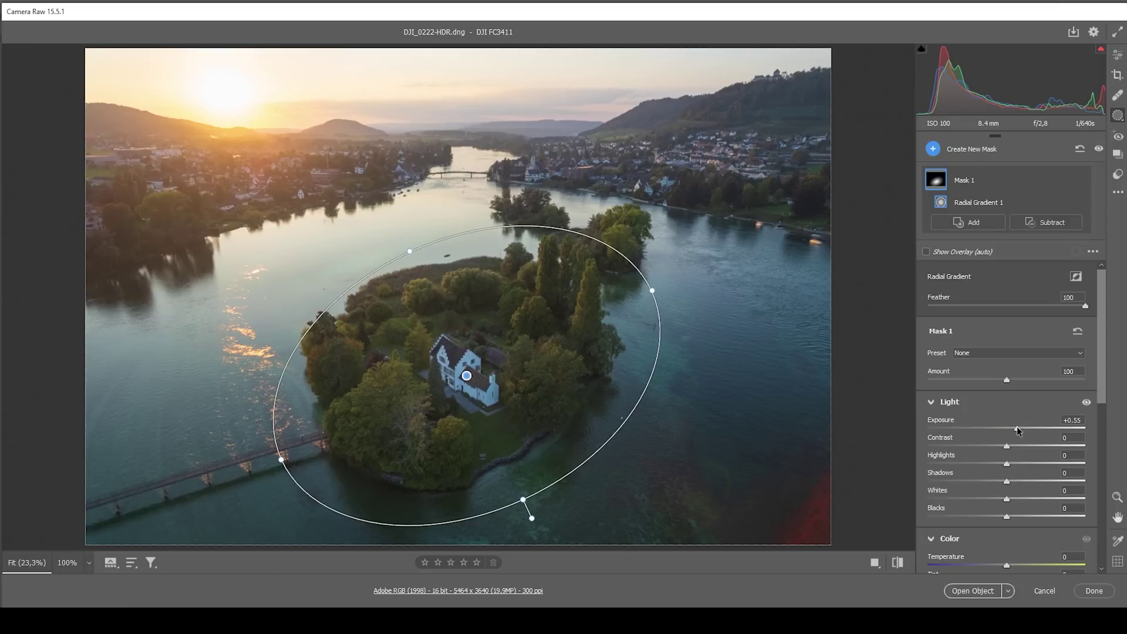
{"action": "mouse_move", "coordinate": [1010, 465]}
{"action": "left_mouse_down"}
{"action": "mouse_move", "coordinate": [1007, 444]}
{"action": "mouse_move", "coordinate": [1023, 446]}
{"action": "left_mouse_up"}
{"action": "scroll", "coordinate": [1013, 475], "scroll_direction": "down", "scroll_amount": 5}
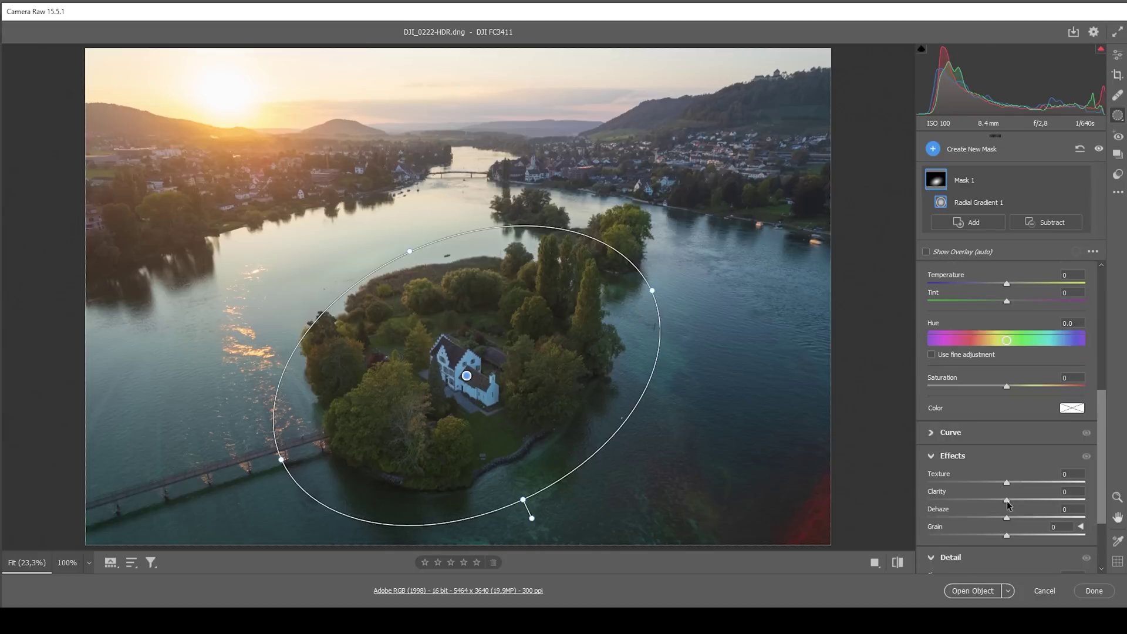
{"action": "left_click_drag", "start_coordinate": [1006, 500], "coordinate": [1022, 497]}
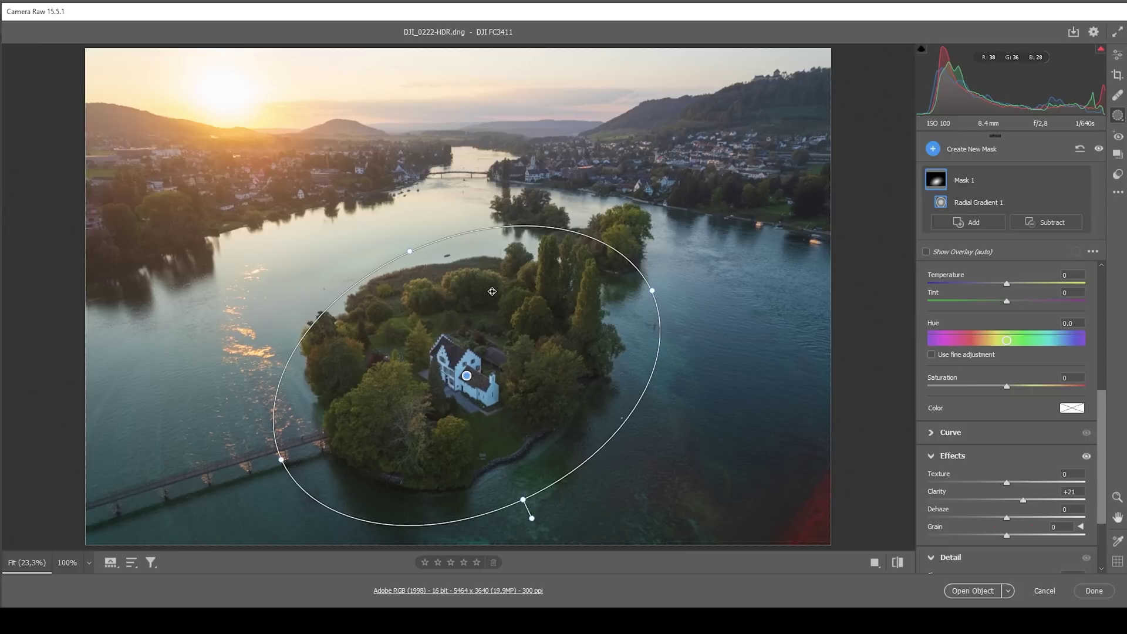
{"action": "scroll", "coordinate": [1089, 389], "scroll_direction": "up", "scroll_amount": 2}
{"action": "left_click", "coordinate": [1008, 354]}
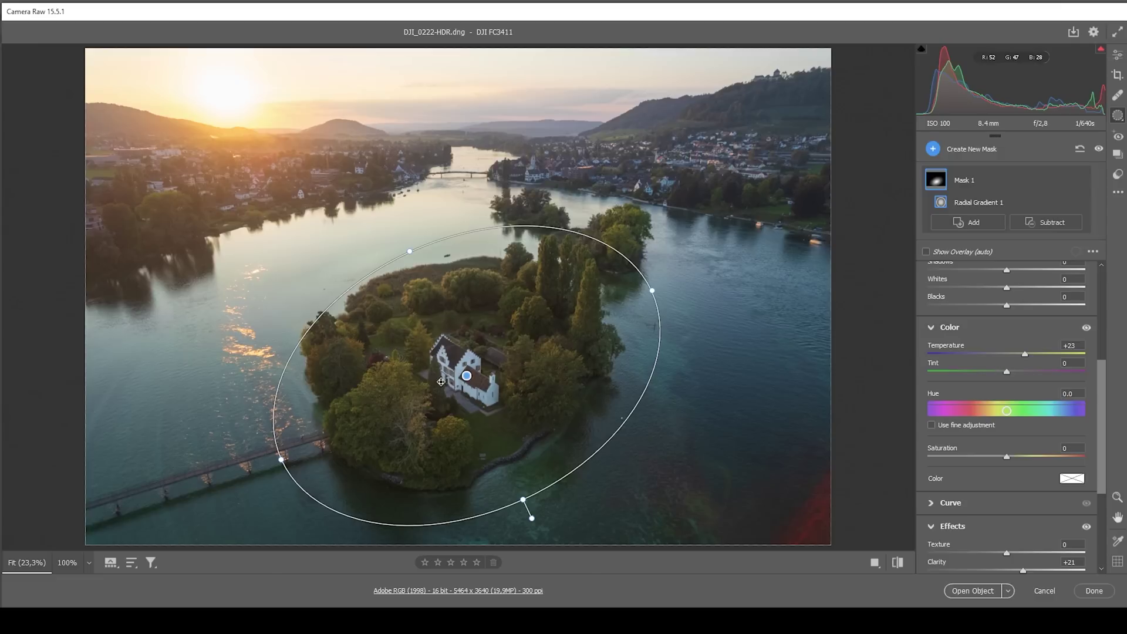
Draw a linear gradient from the house toward the bottom and set its Clarity to +16.
{"action": "left_click", "coordinate": [932, 151]}
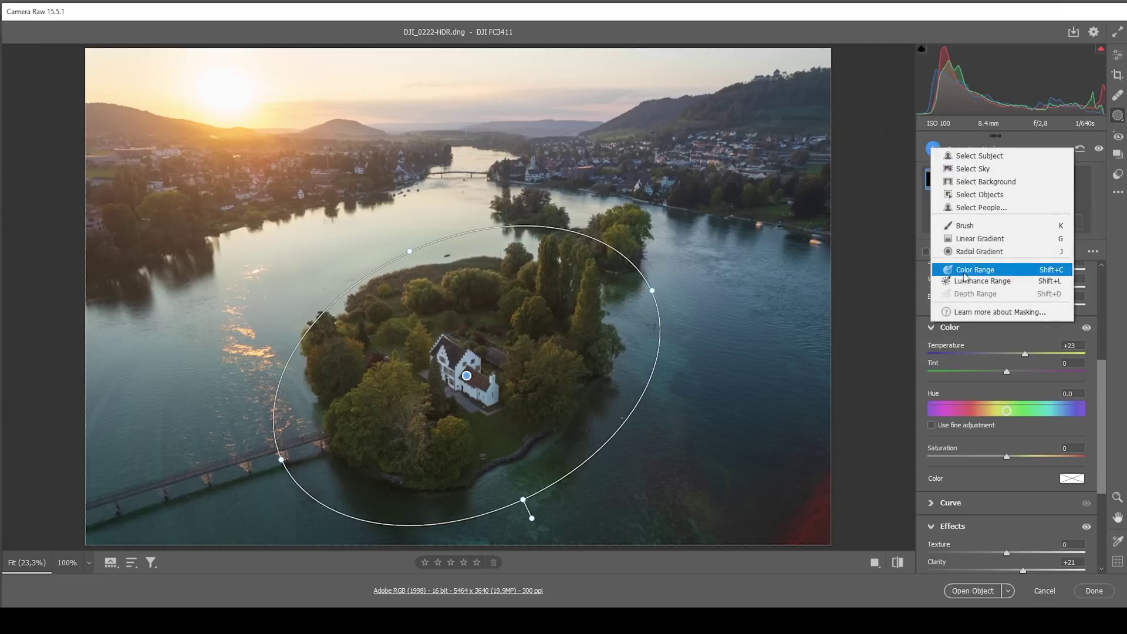
{"action": "left_click", "coordinate": [975, 240]}
{"action": "left_click_drag", "start_coordinate": [466, 434], "coordinate": [408, 233]}
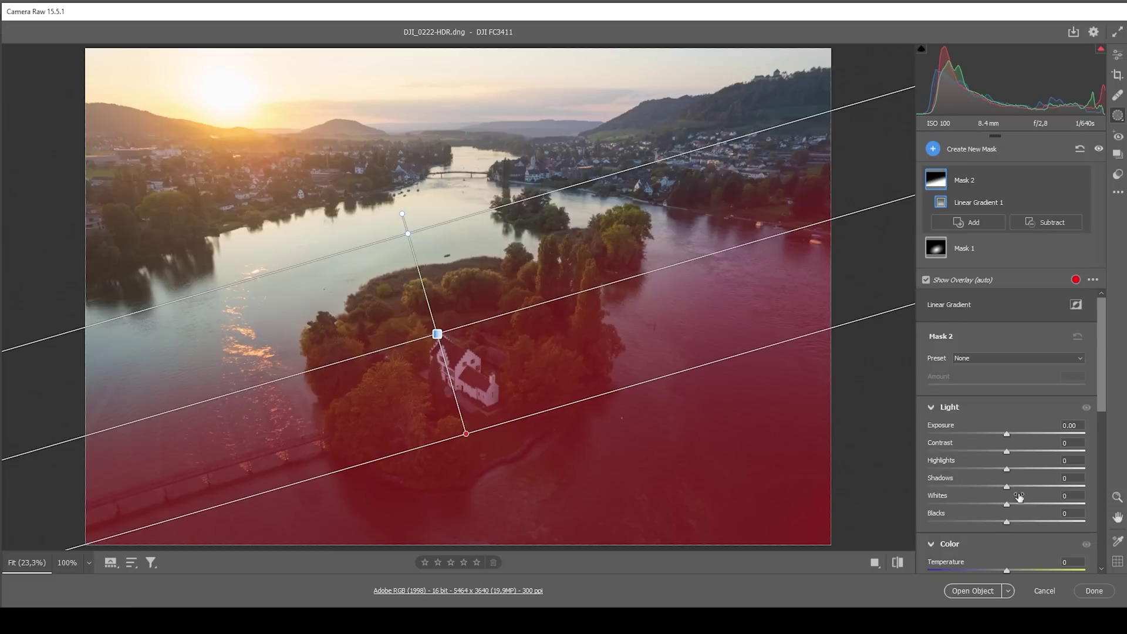
{"action": "scroll", "coordinate": [1019, 421], "scroll_direction": "down", "scroll_amount": 6}
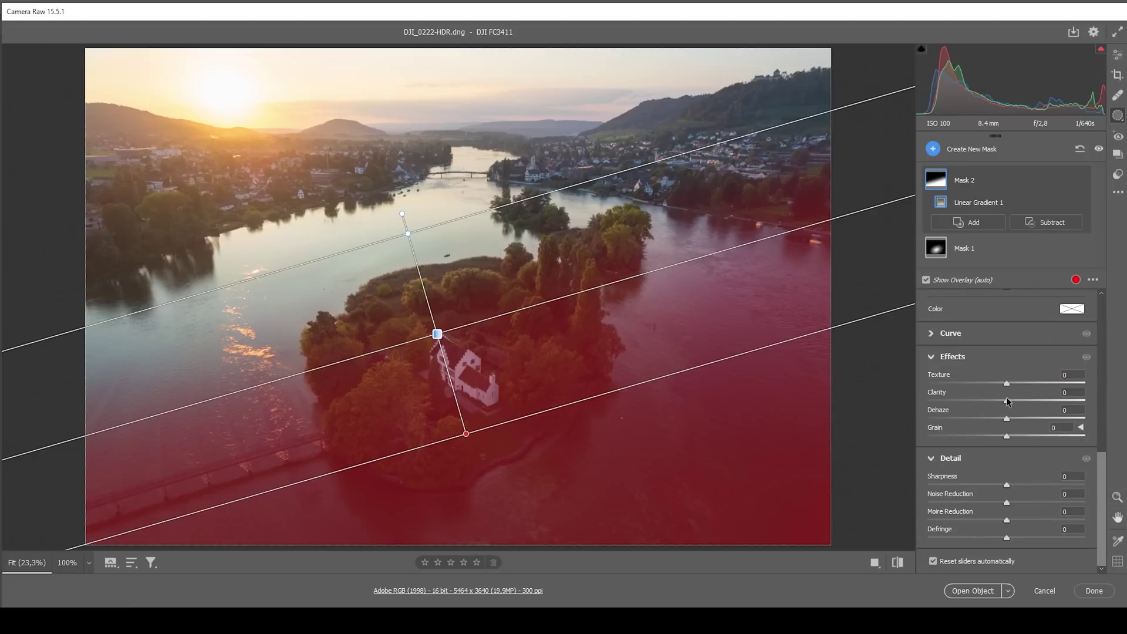
{"action": "left_click_drag", "start_coordinate": [1006, 401], "coordinate": [1020, 402]}
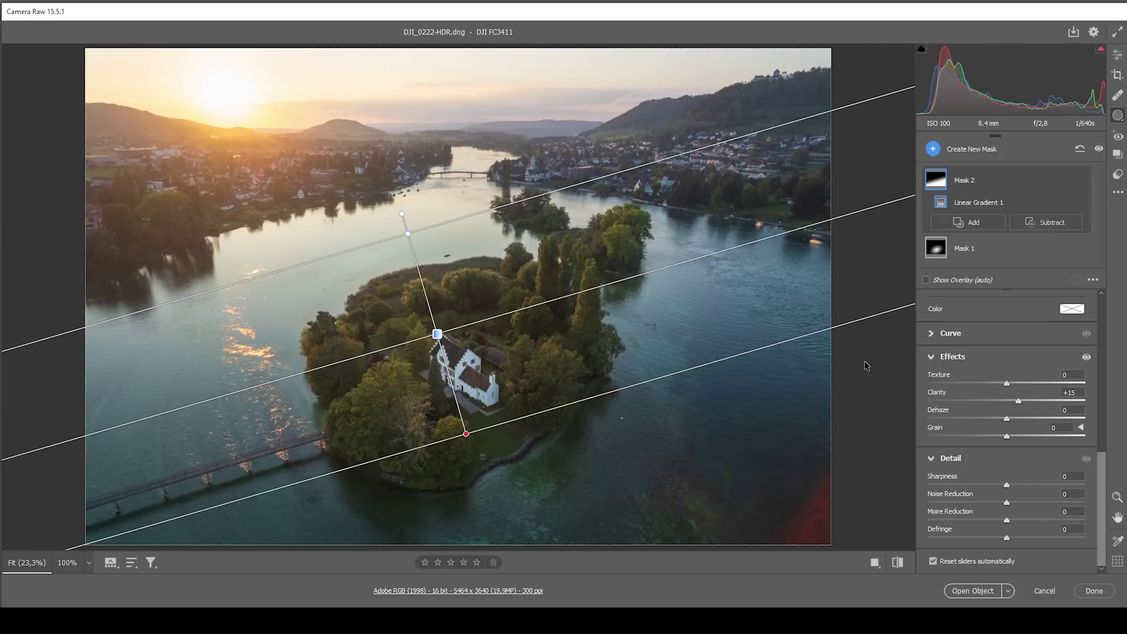
{"action": "left_click_drag", "start_coordinate": [1018, 401], "coordinate": [1018, 405]}
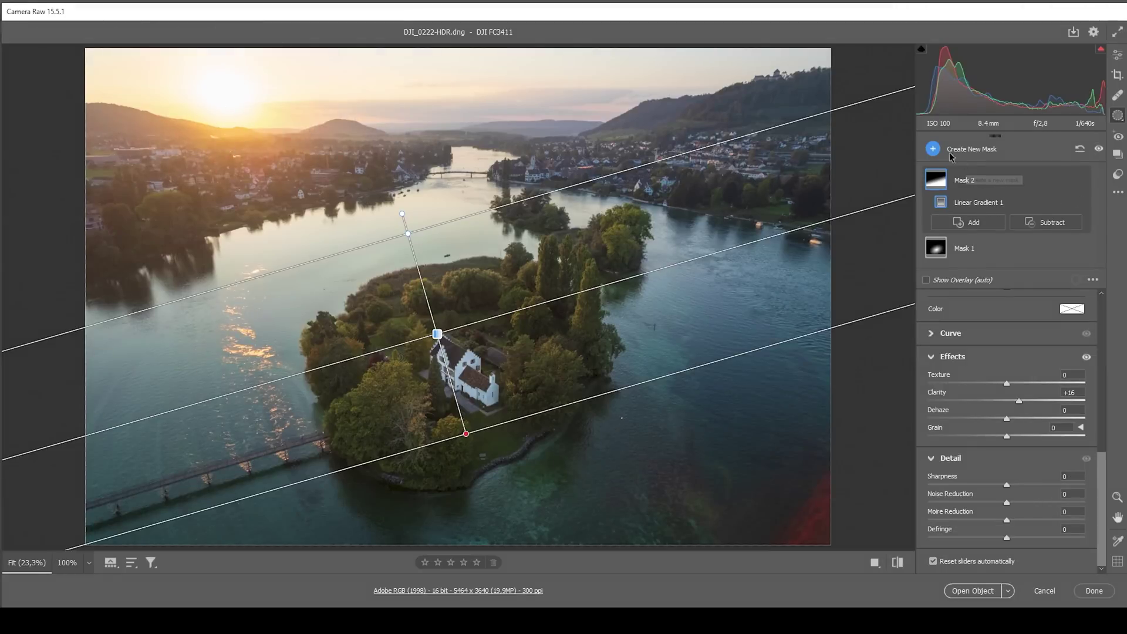
{"action": "left_click", "coordinate": [939, 149]}
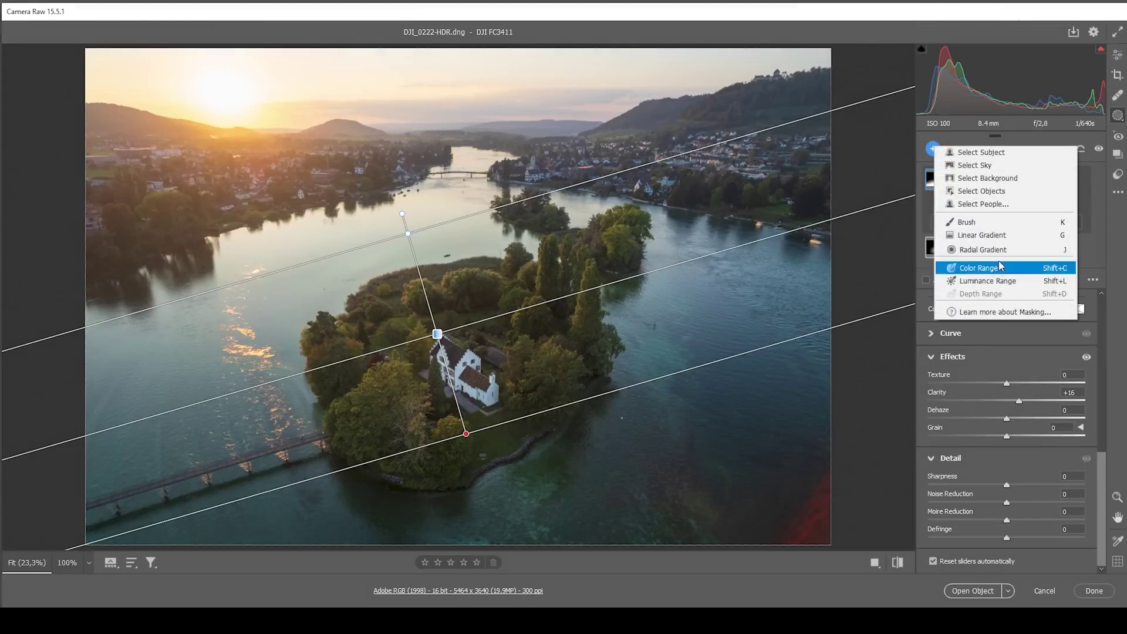
Draw a radial gradient ellipse positioned over the setting sun and hills.
{"action": "left_click", "coordinate": [965, 250]}
{"action": "left_click_drag", "start_coordinate": [242, 165], "coordinate": [389, 220]}
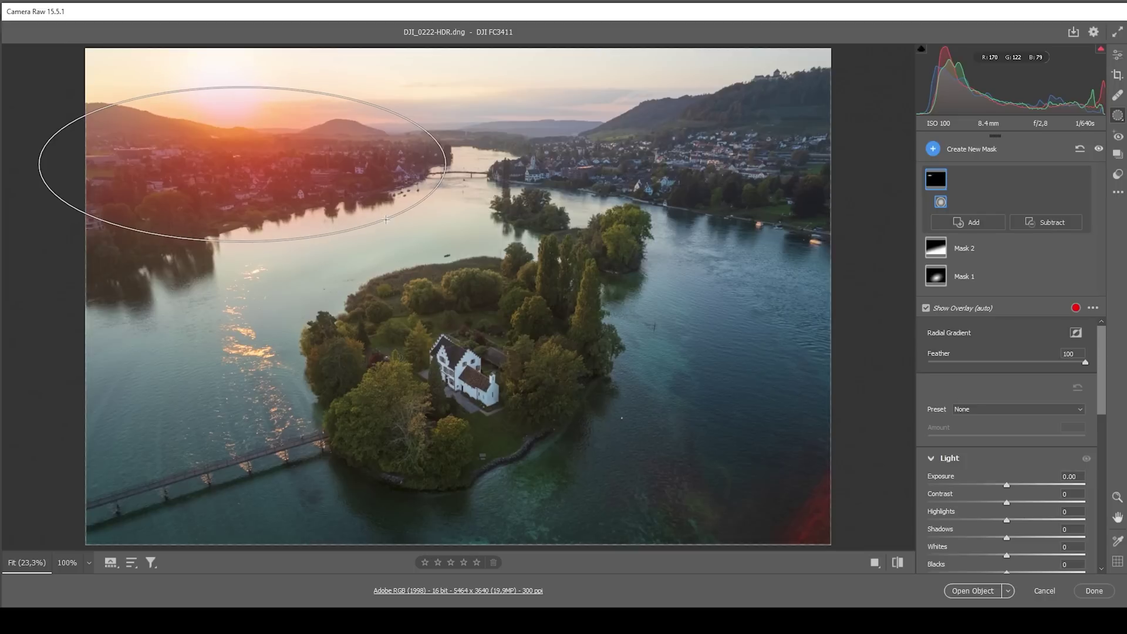
{"action": "left_click_drag", "start_coordinate": [456, 168], "coordinate": [454, 179]}
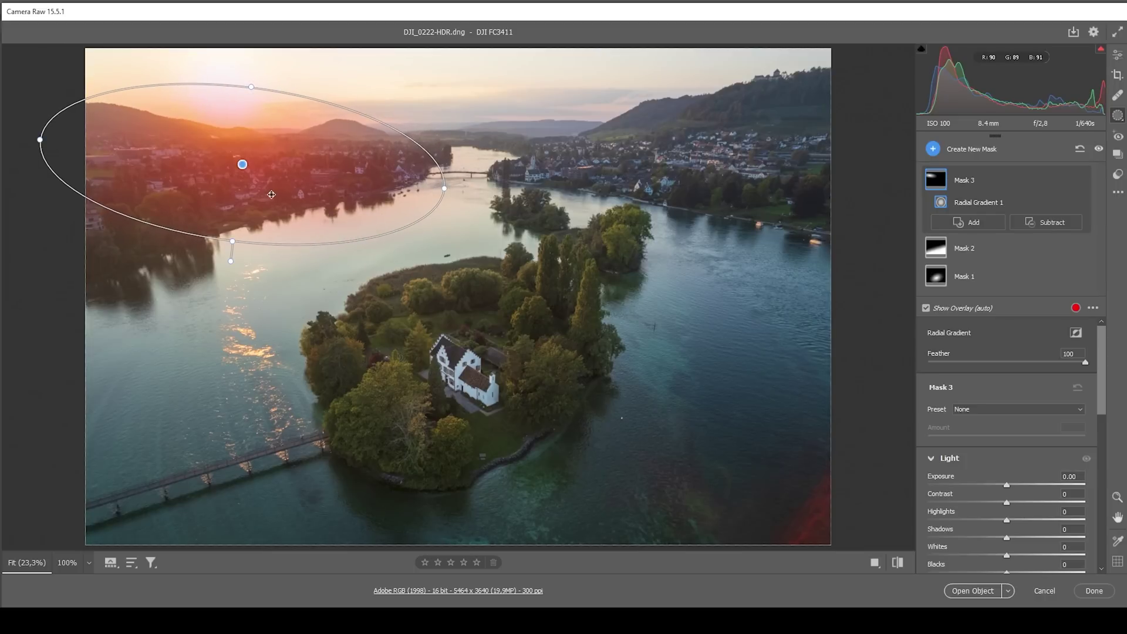
{"action": "left_click_drag", "start_coordinate": [270, 189], "coordinate": [243, 138]}
{"action": "left_click", "coordinate": [226, 121]}
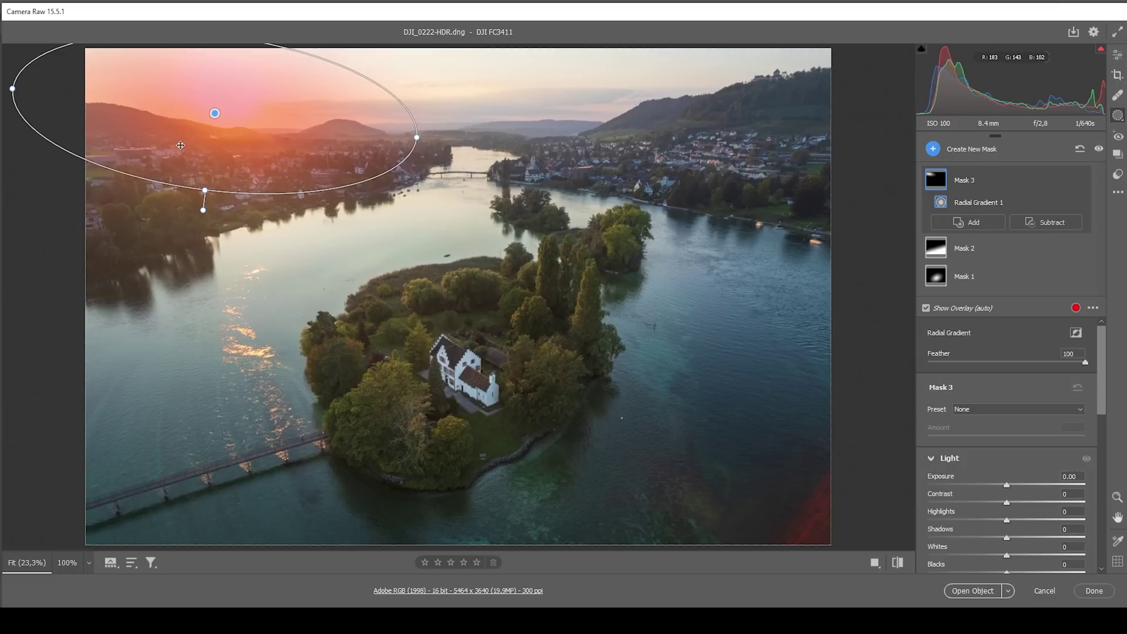
Lift Blacks, set Dehaze -28 and Temperature +24 in the sun mask.
{"action": "scroll", "coordinate": [1043, 470], "scroll_direction": "down", "scroll_amount": 3}
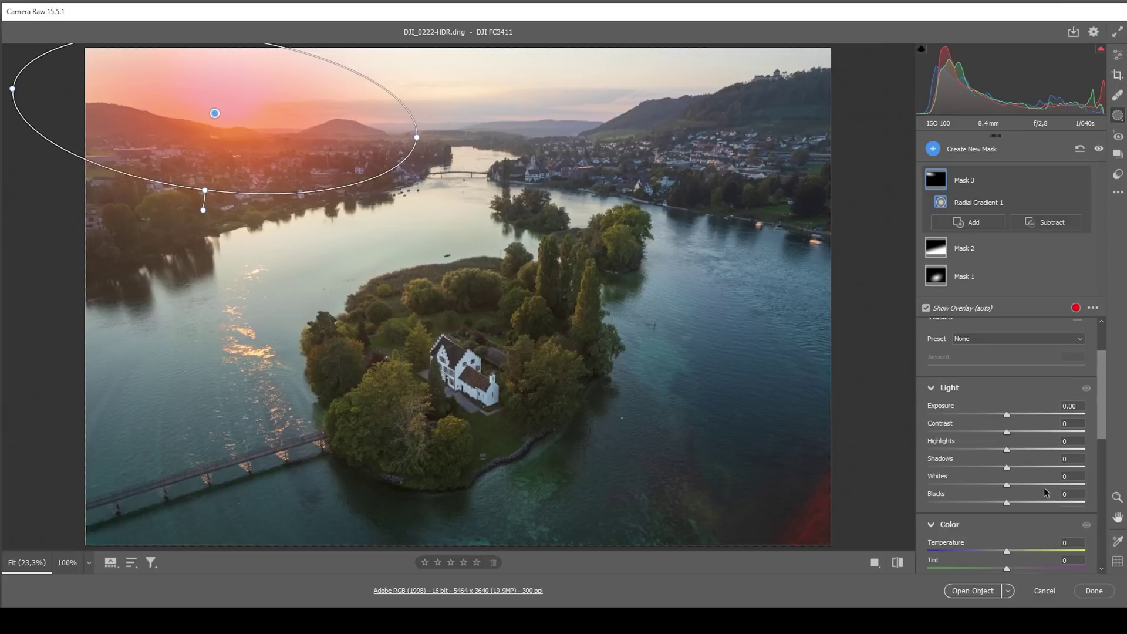
{"action": "left_click_drag", "start_coordinate": [1006, 432], "coordinate": [1071, 428]}
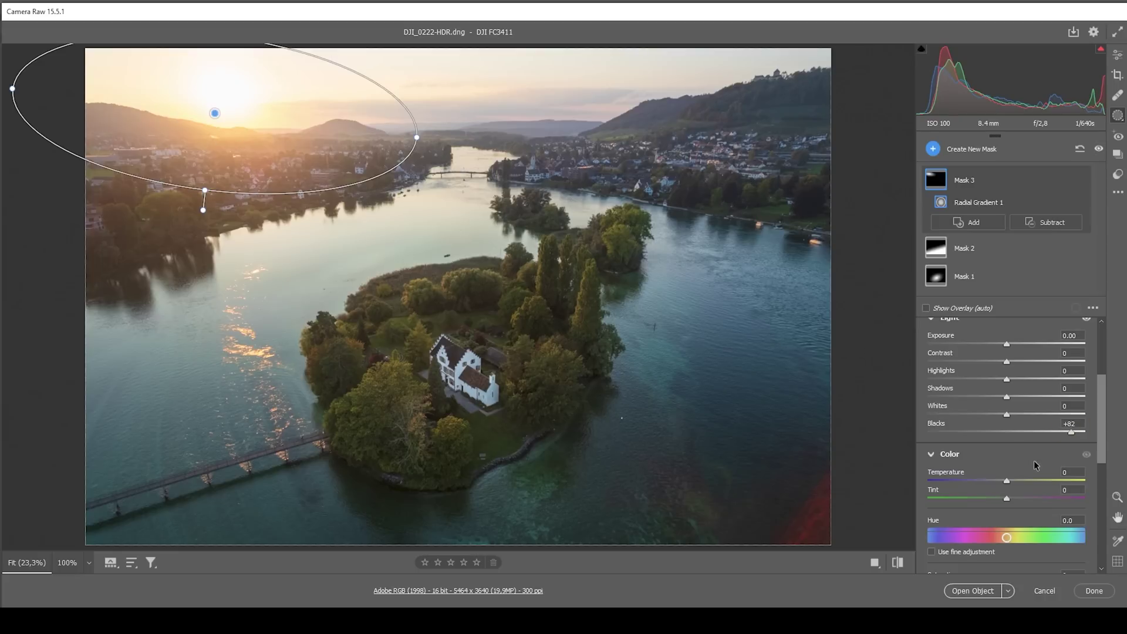
{"action": "scroll", "coordinate": [1028, 460], "scroll_direction": "down", "scroll_amount": 5}
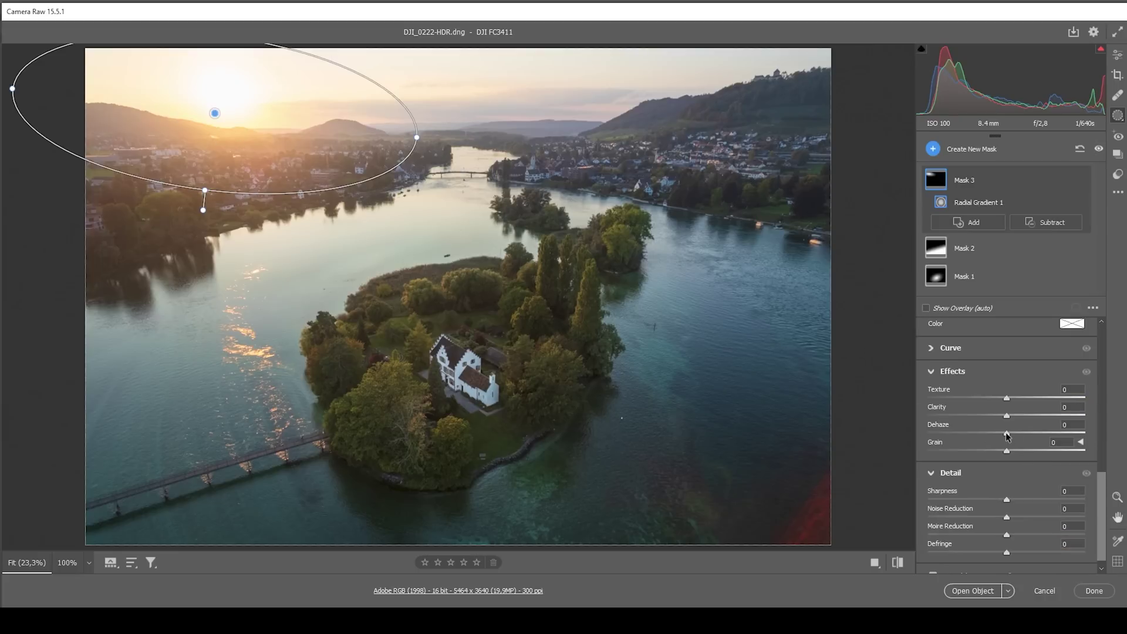
{"action": "left_click_drag", "start_coordinate": [1006, 433], "coordinate": [983, 431]}
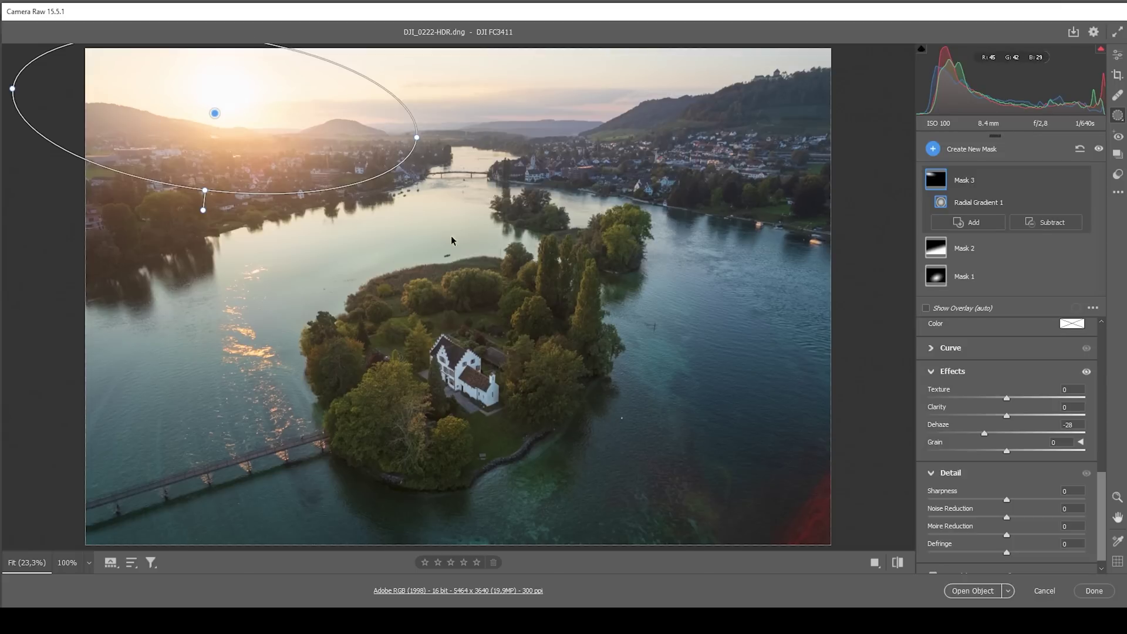
{"action": "scroll", "coordinate": [1038, 482], "scroll_direction": "up", "scroll_amount": 3}
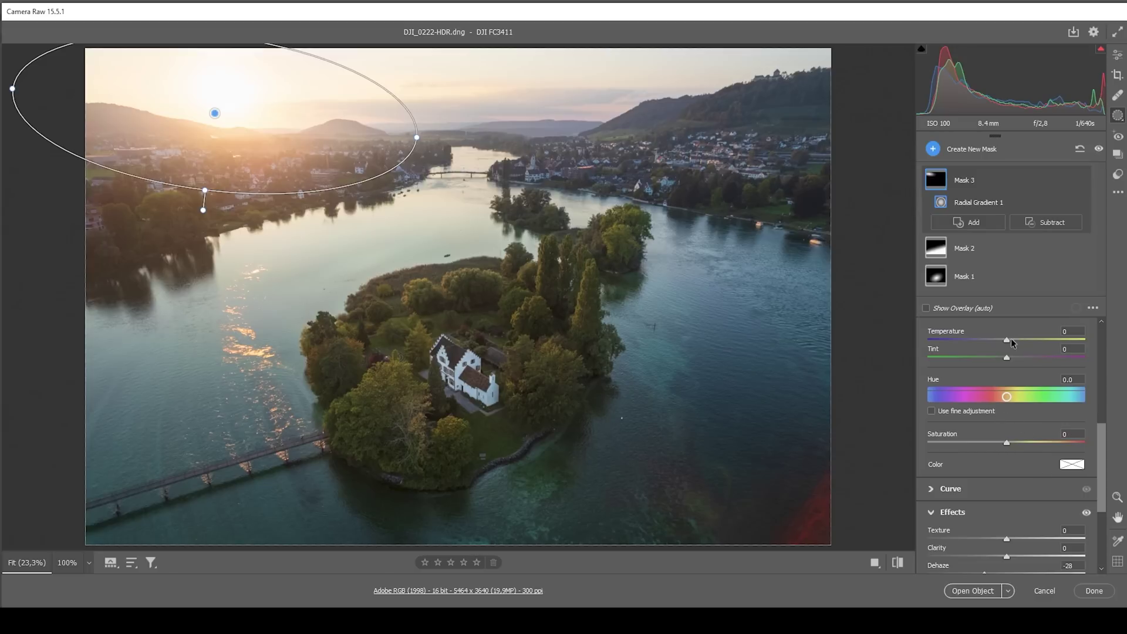
{"action": "left_click_drag", "start_coordinate": [1007, 338], "coordinate": [1026, 339]}
Tint the sun mask with a peach colour at saturation 31.
{"action": "left_click", "coordinate": [1077, 467]}
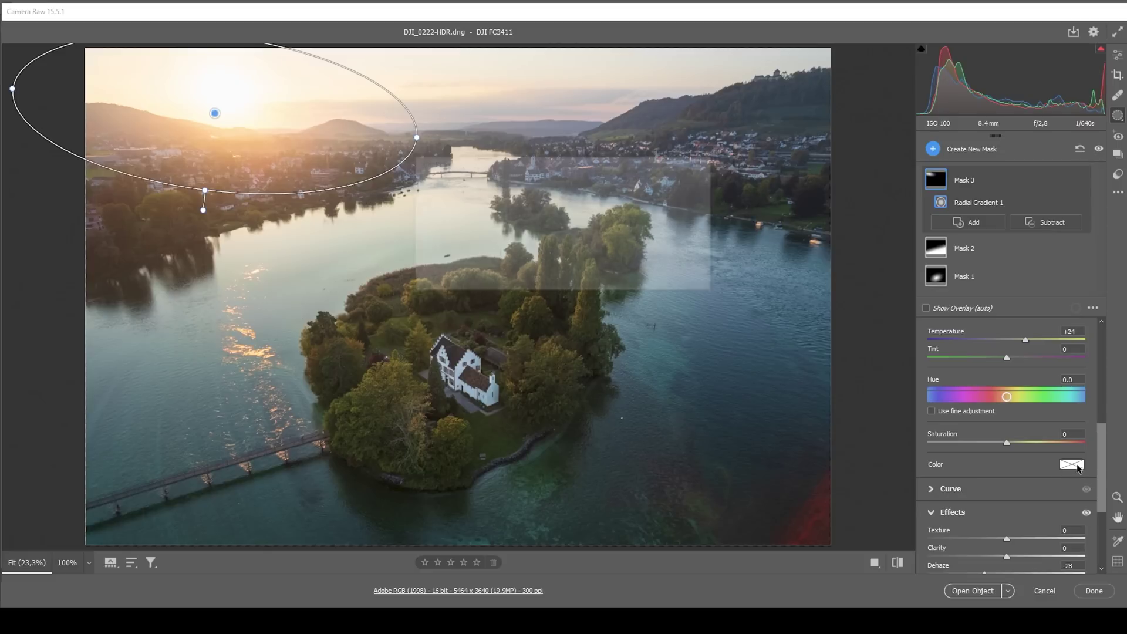
{"action": "left_click_drag", "start_coordinate": [534, 164], "coordinate": [563, 181]}
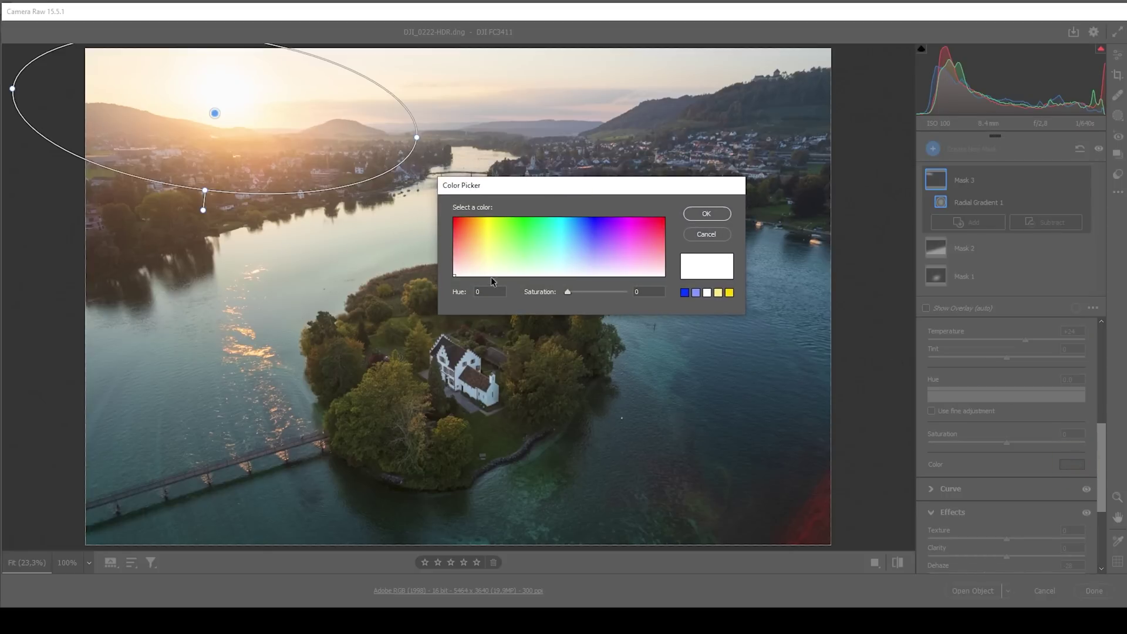
{"action": "left_click_drag", "start_coordinate": [468, 261], "coordinate": [474, 260]}
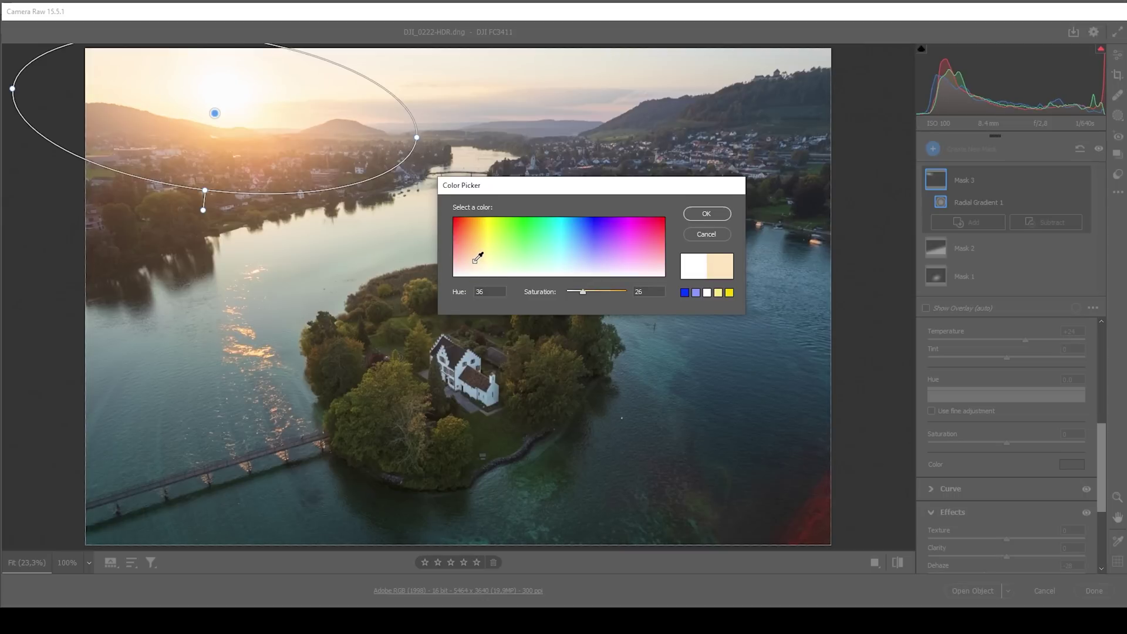
{"action": "left_click_drag", "start_coordinate": [585, 298], "coordinate": [585, 293]}
{"action": "left_click", "coordinate": [707, 213]}
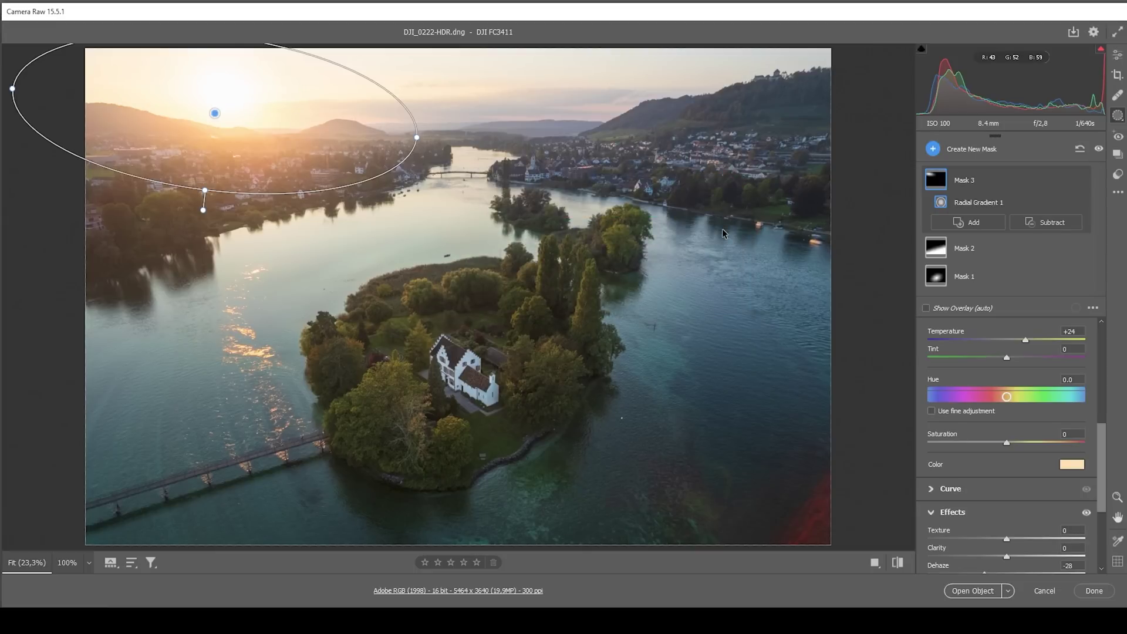
Add a linear gradient up from the lower-right water with Exposure -0.40 and Contrast +14.
{"action": "left_click", "coordinate": [933, 149]}
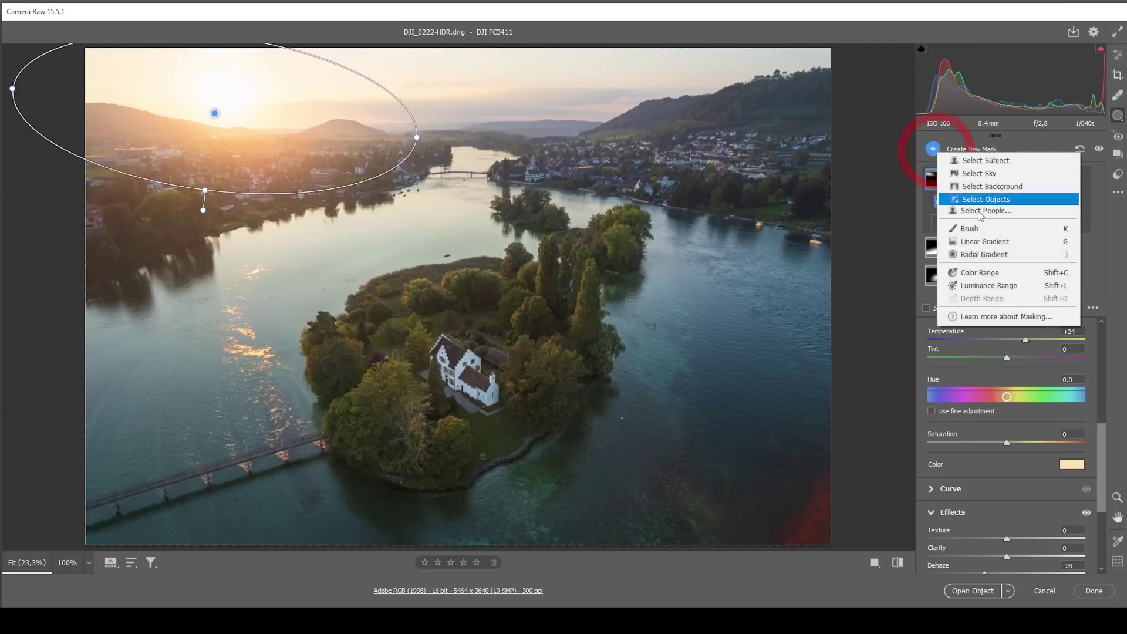
{"action": "left_click", "coordinate": [974, 255]}
{"action": "left_click_drag", "start_coordinate": [619, 518], "coordinate": [537, 337]}
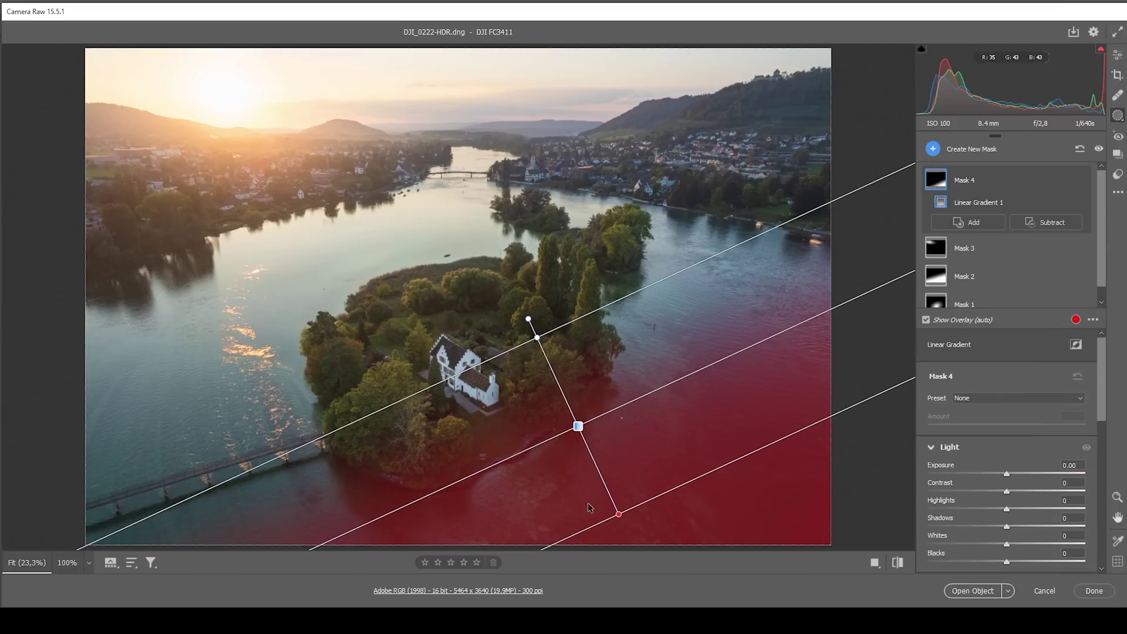
{"action": "left_click_drag", "start_coordinate": [620, 516], "coordinate": [644, 545]}
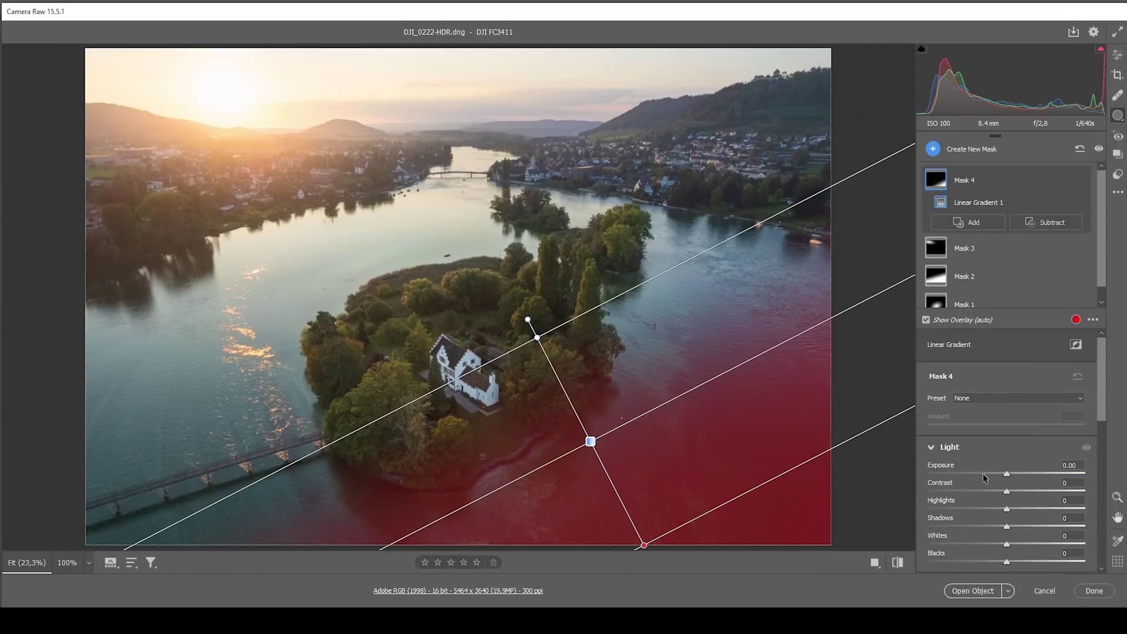
{"action": "left_click_drag", "start_coordinate": [1003, 473], "coordinate": [993, 472]}
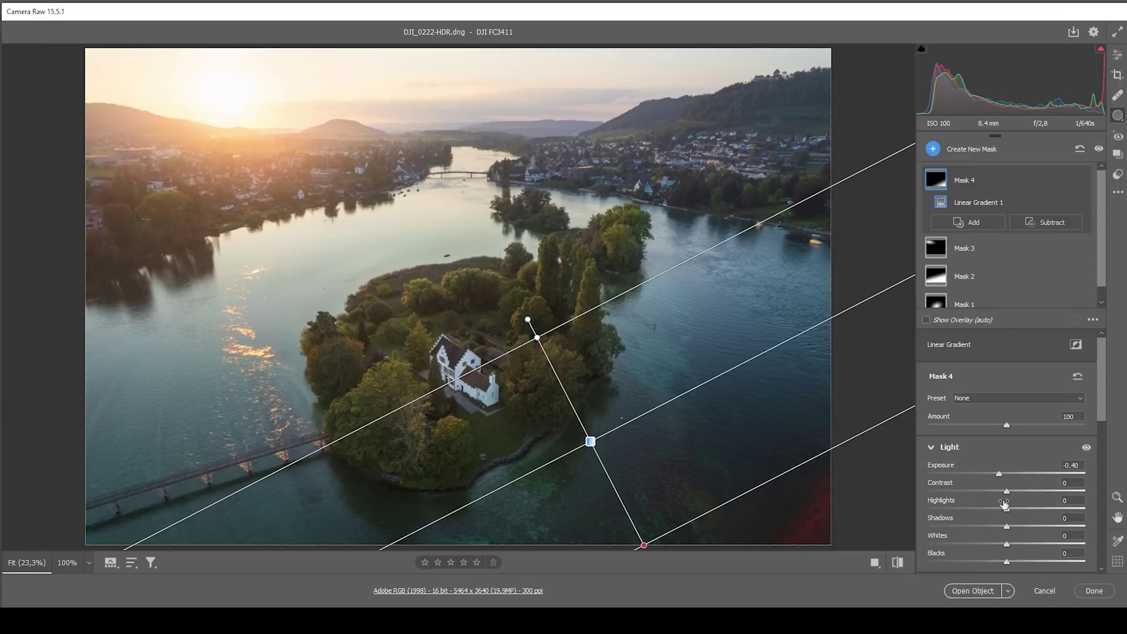
{"action": "left_click_drag", "start_coordinate": [1006, 491], "coordinate": [1018, 492]}
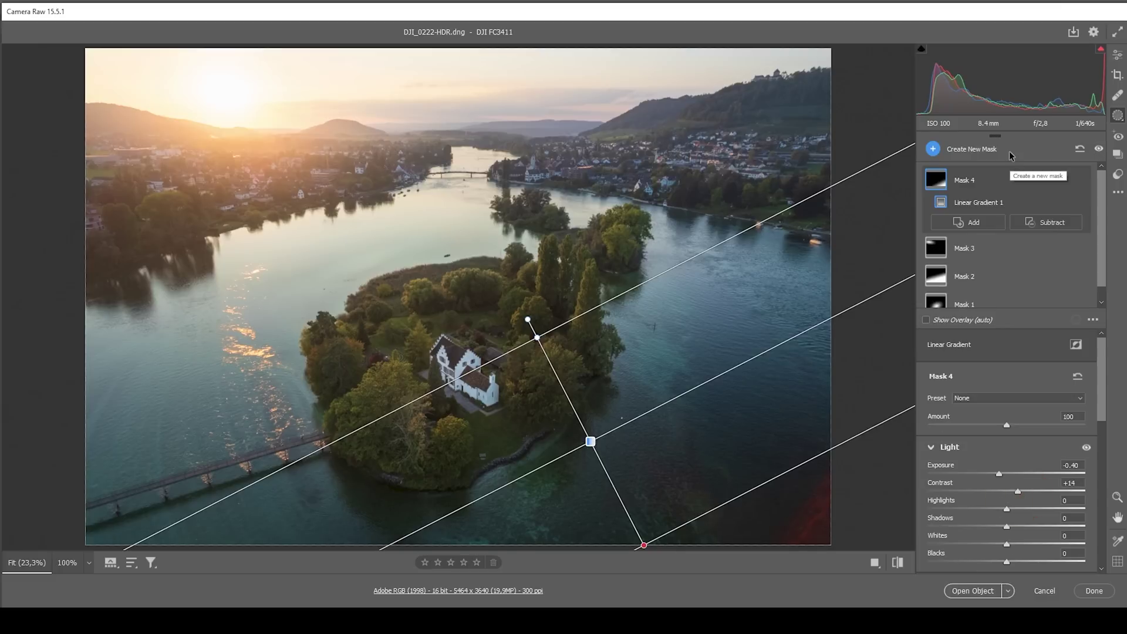
{"action": "left_click", "coordinate": [939, 150]}
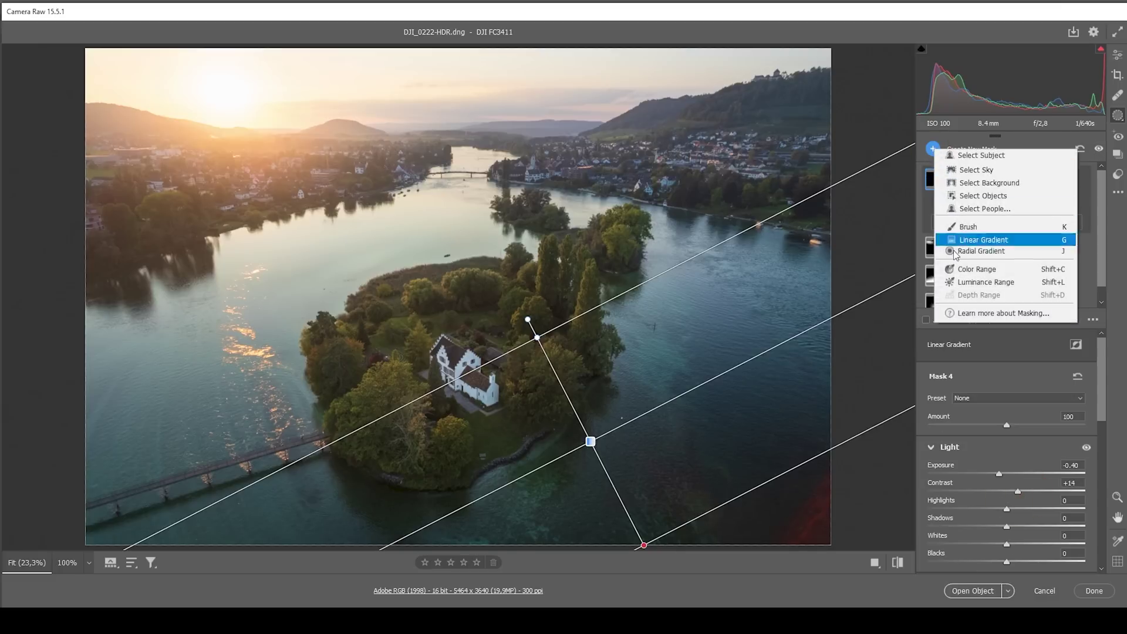
Draw a linear gradient from the sky down to the island and set Temperature +16.
{"action": "left_click", "coordinate": [983, 240]}
{"action": "left_click_drag", "start_coordinate": [302, 141], "coordinate": [354, 383]}
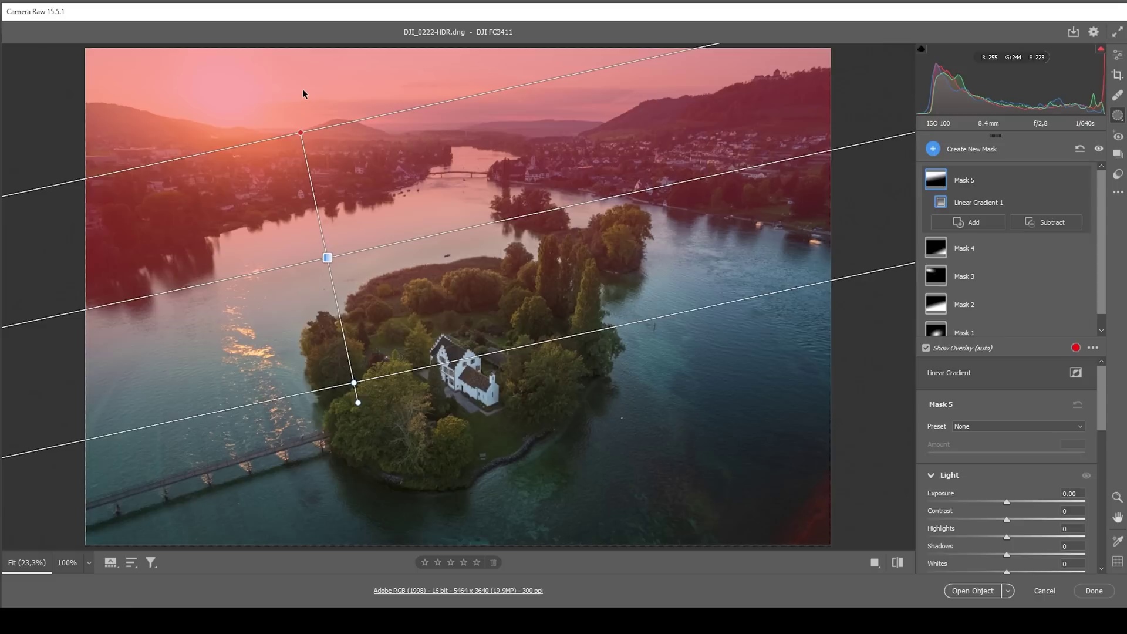
{"action": "scroll", "coordinate": [1048, 415], "scroll_direction": "down", "scroll_amount": 3}
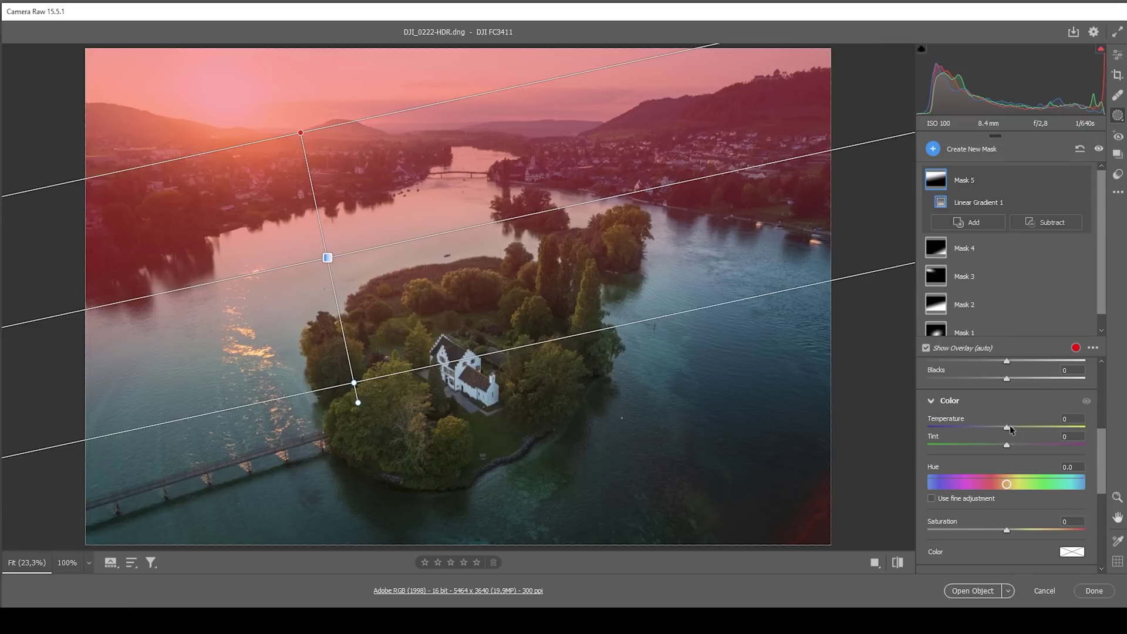
{"action": "left_click_drag", "start_coordinate": [1006, 429], "coordinate": [1019, 429]}
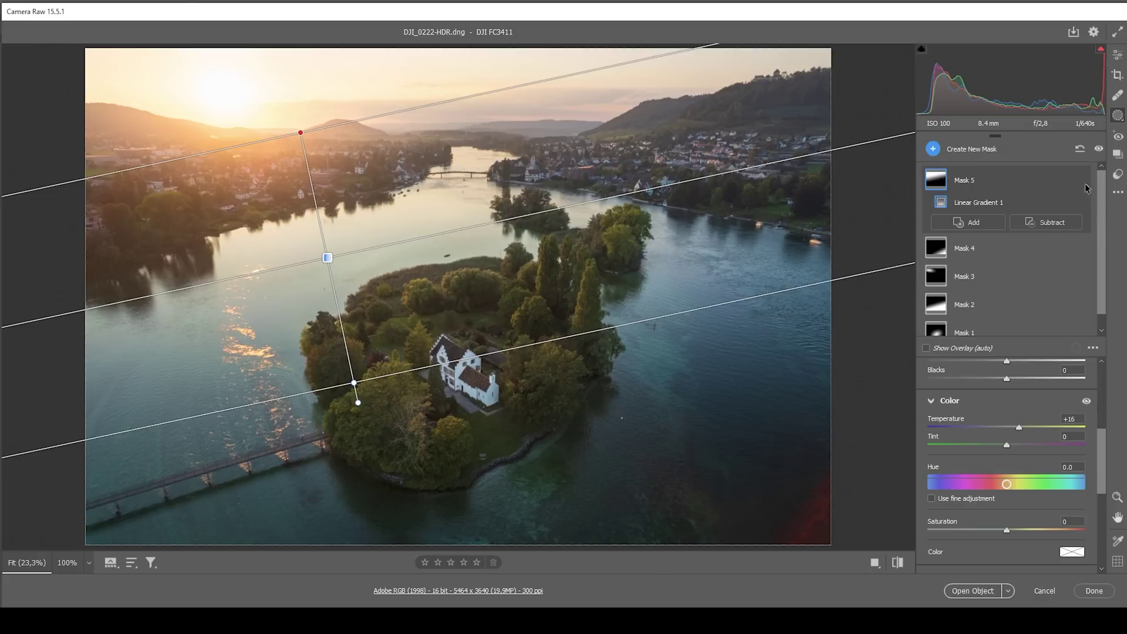
Nudge the sky mask's Tint to +5 and return to the main Edit panel.
{"action": "scroll", "coordinate": [1086, 407], "scroll_direction": "up", "scroll_amount": 3}
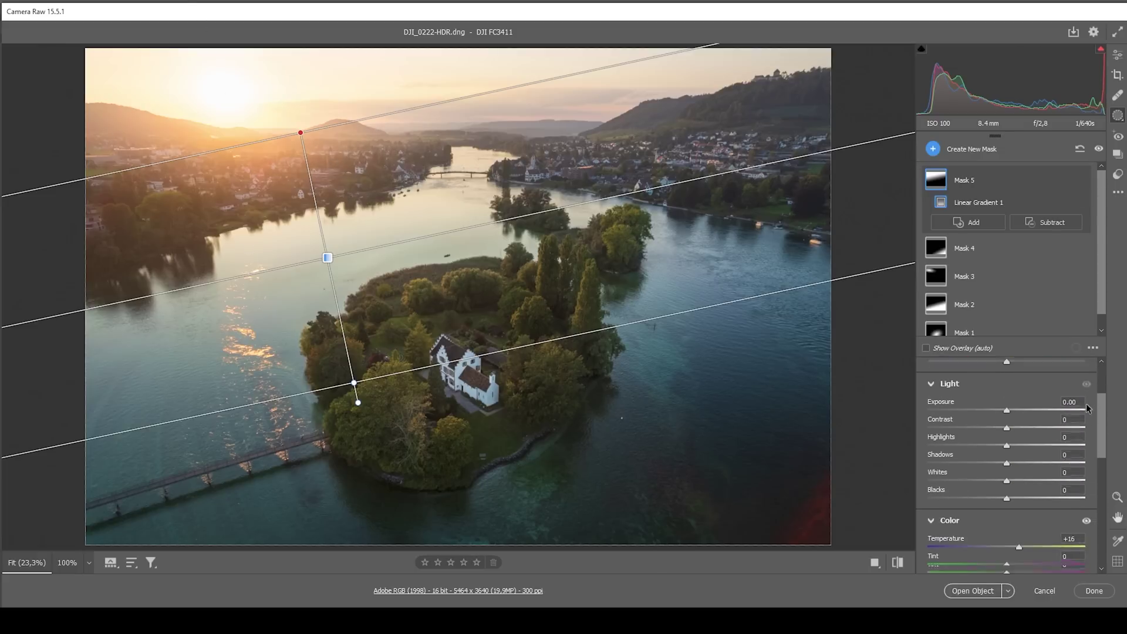
{"action": "scroll", "coordinate": [1086, 405], "scroll_direction": "down", "scroll_amount": 3}
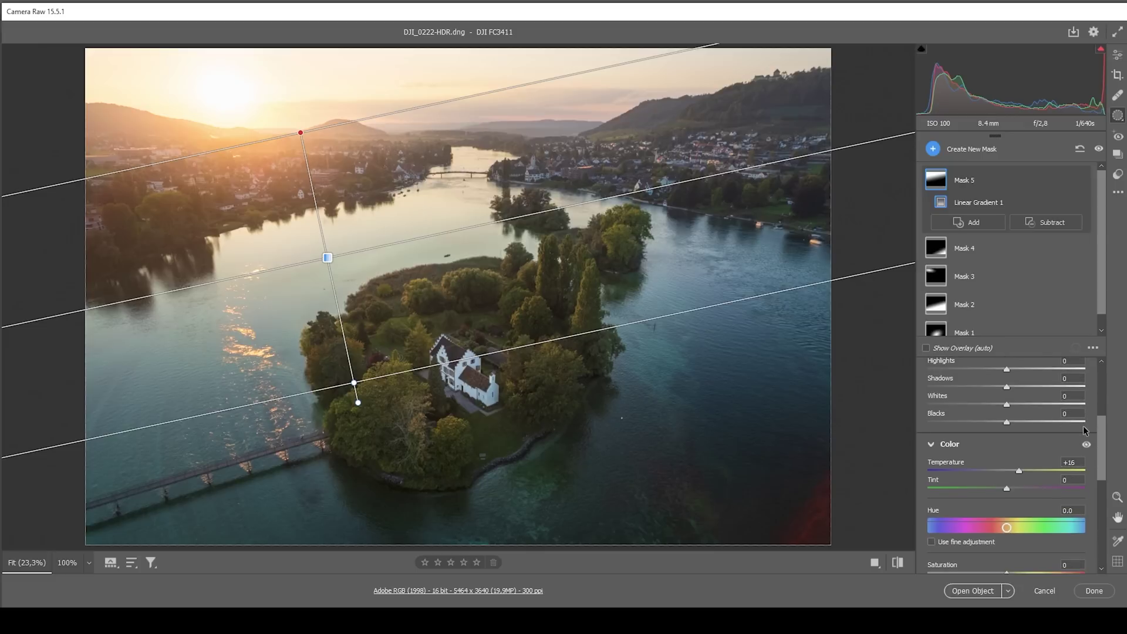
{"action": "scroll", "coordinate": [1083, 429], "scroll_direction": "down", "scroll_amount": 1}
{"action": "scroll", "coordinate": [1081, 435], "scroll_direction": "down", "scroll_amount": 5}
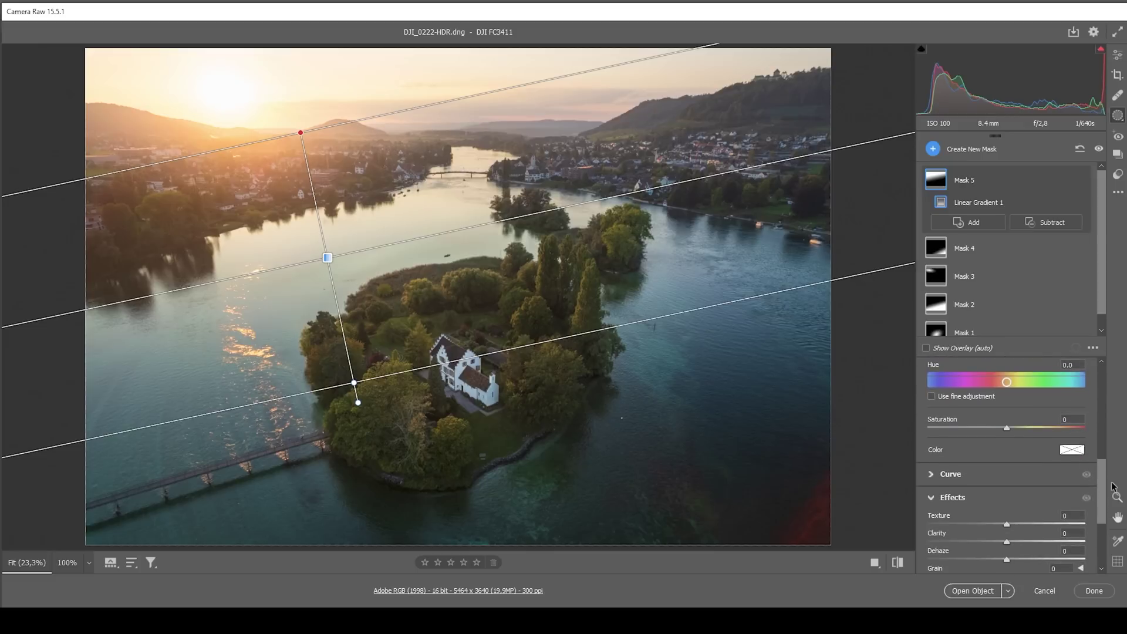
{"action": "left_click_drag", "start_coordinate": [1105, 480], "coordinate": [1108, 437]}
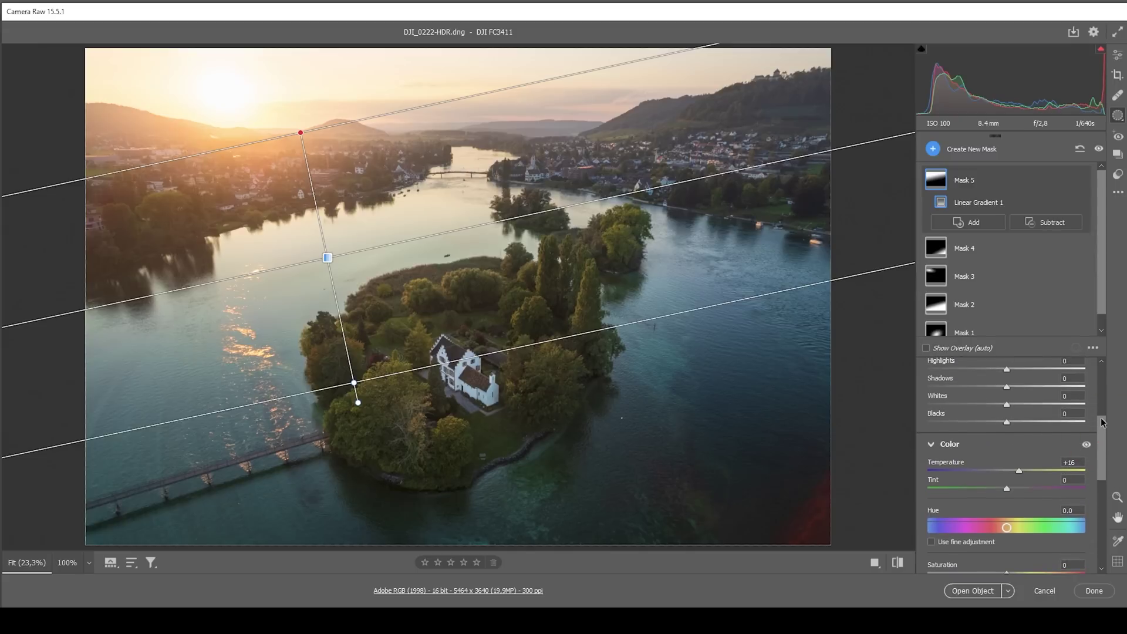
{"action": "left_click_drag", "start_coordinate": [1101, 422], "coordinate": [1104, 371]}
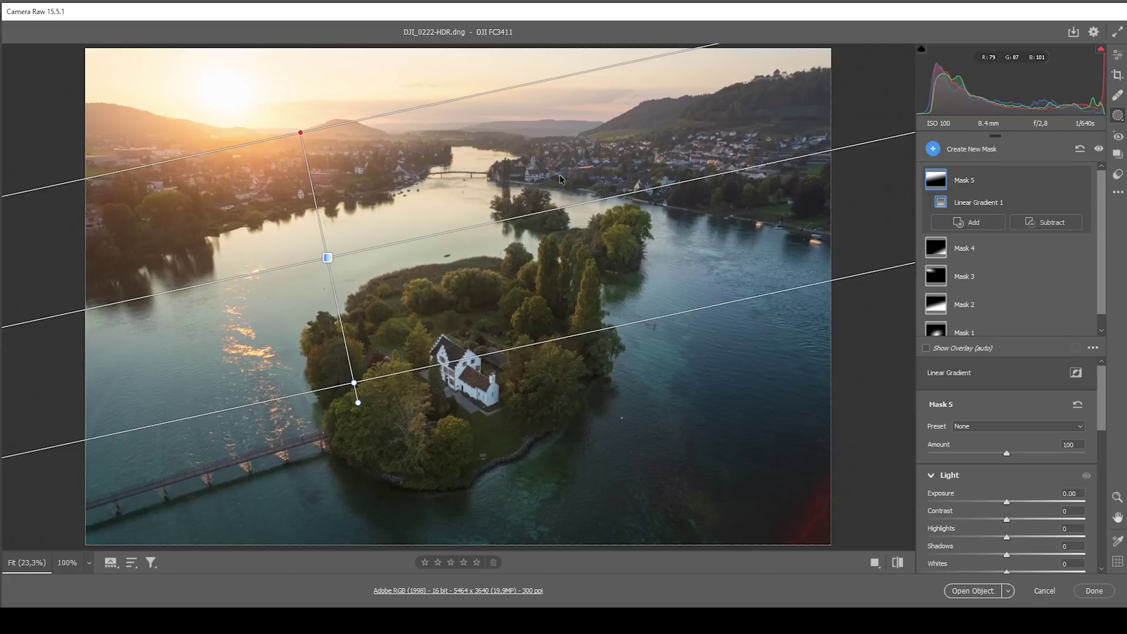
{"action": "scroll", "coordinate": [561, 179], "scroll_direction": "down", "scroll_amount": 3}
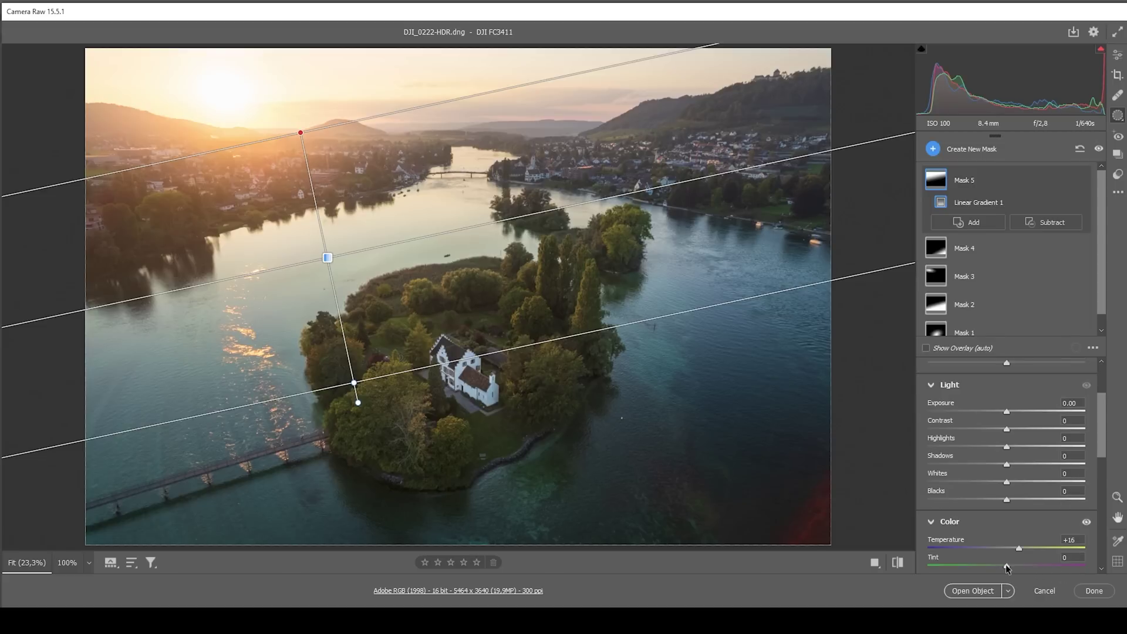
{"action": "left_click_drag", "start_coordinate": [1006, 565], "coordinate": [1011, 564]}
{"action": "left_click", "coordinate": [1116, 59]}
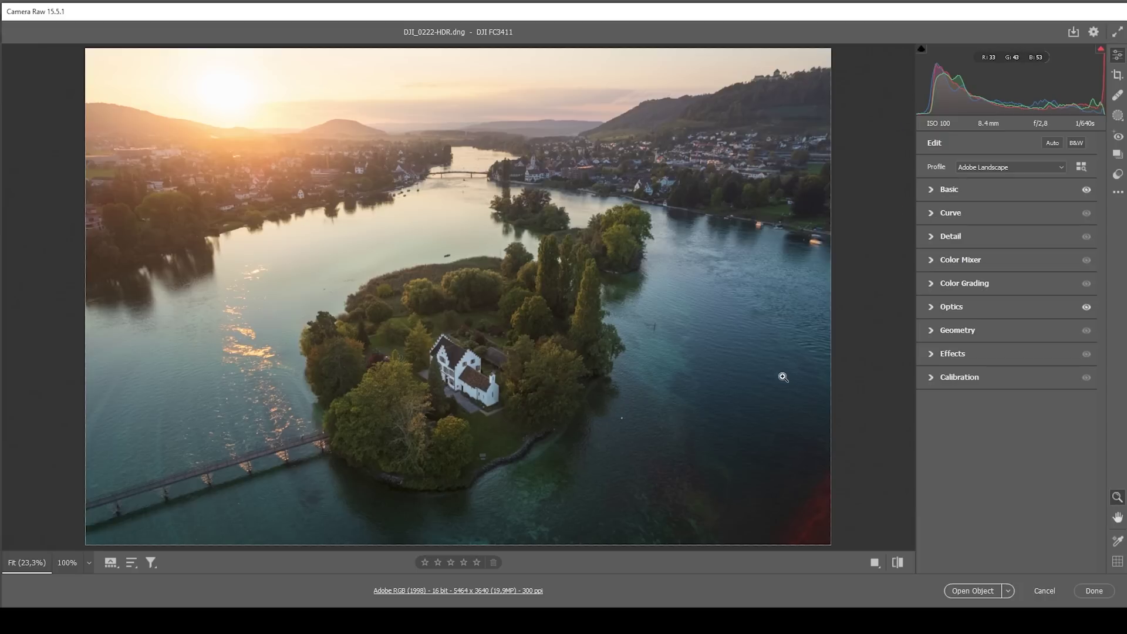
In Color Mixer set Blues hue -4 and saturation Oranges +7, Yellows +13, Greens +16.
{"action": "left_click", "coordinate": [930, 263]}
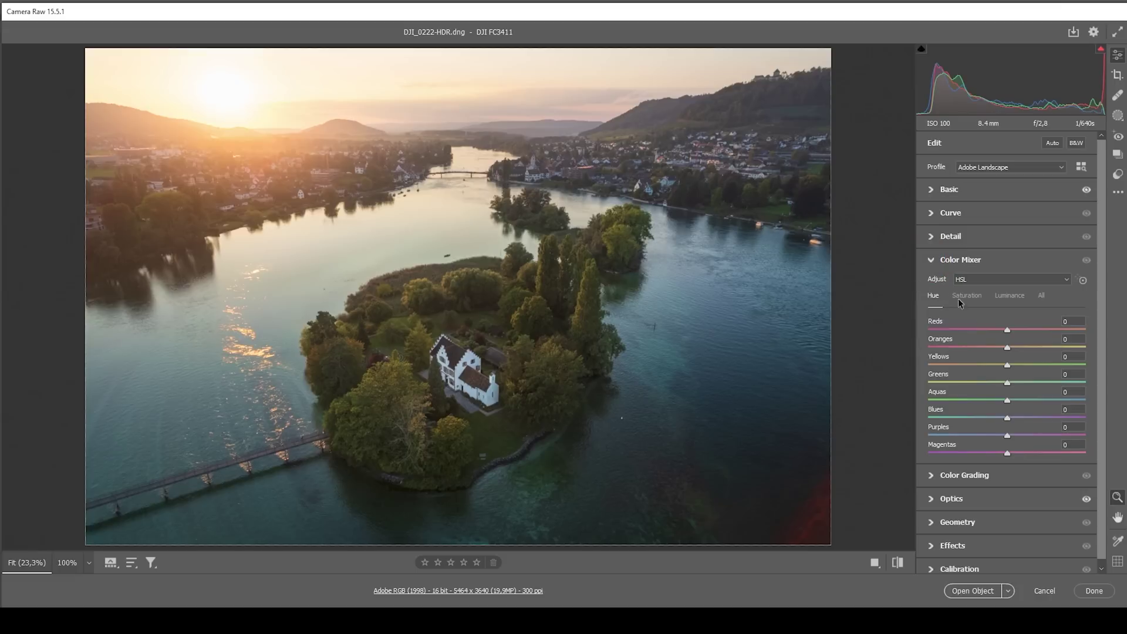
{"action": "left_click_drag", "start_coordinate": [1007, 418], "coordinate": [1004, 419]}
{"action": "left_click", "coordinate": [967, 296]}
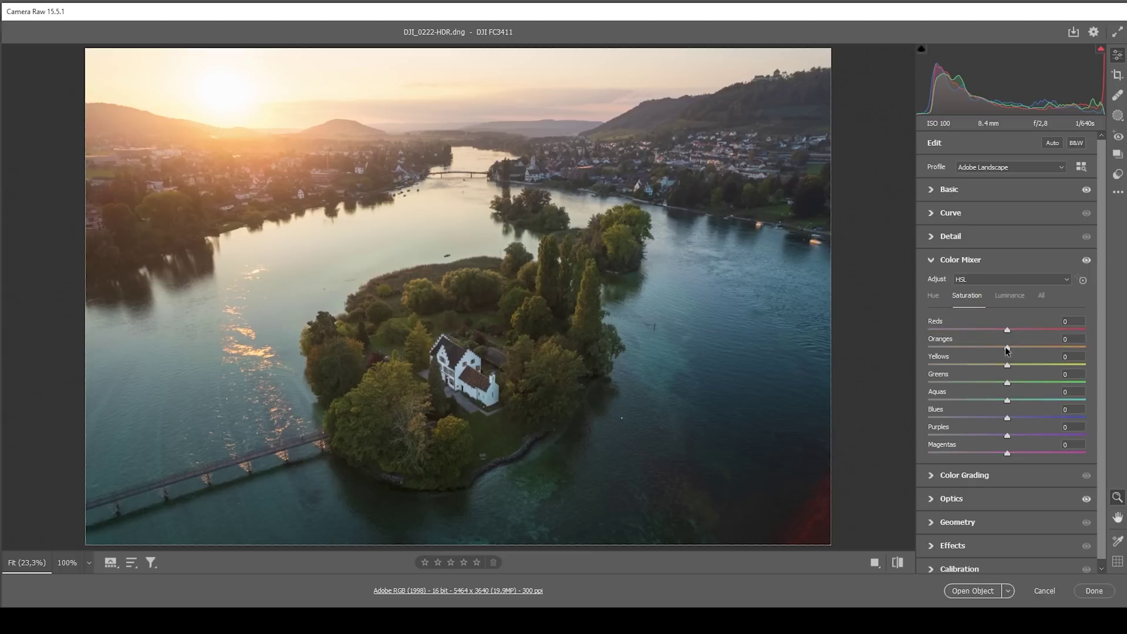
{"action": "left_click_drag", "start_coordinate": [1005, 346], "coordinate": [1018, 364]}
{"action": "left_click_drag", "start_coordinate": [1008, 382], "coordinate": [1011, 418]}
{"action": "left_click", "coordinate": [951, 258]}
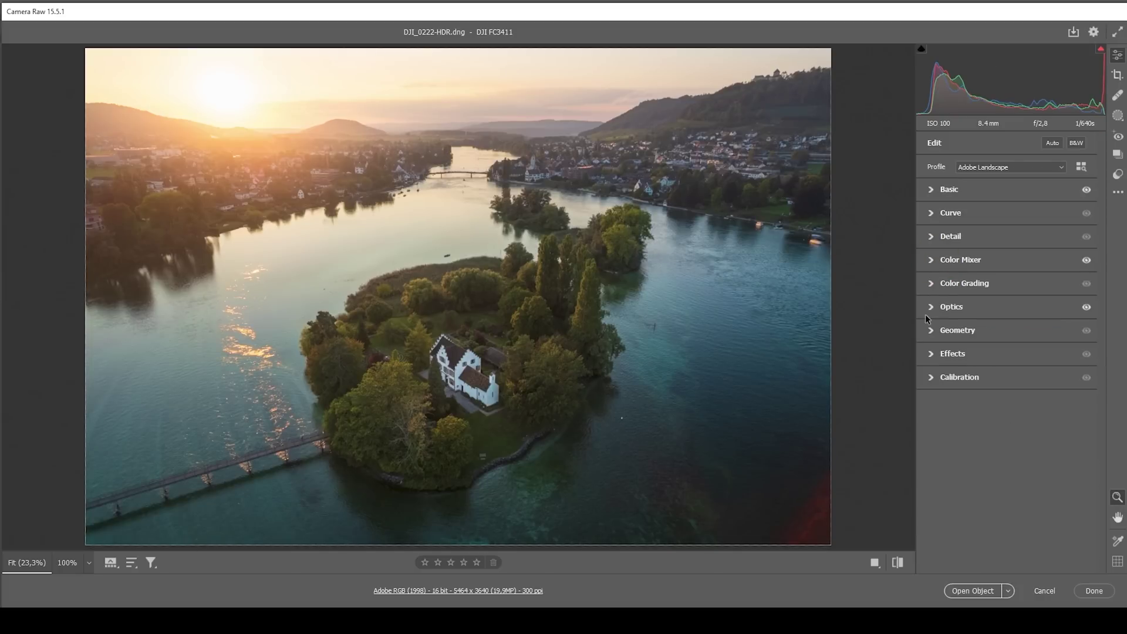
Give the Color Grading highlights an orange tint with Hue 40 and Saturation 44.
{"action": "left_click", "coordinate": [931, 286]}
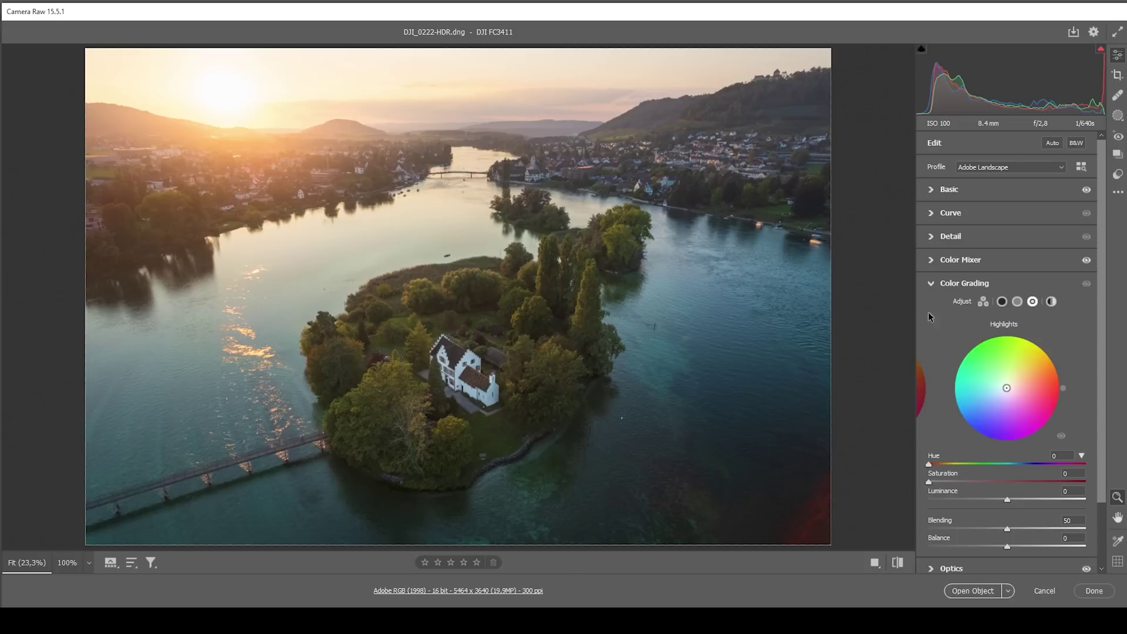
{"action": "left_click_drag", "start_coordinate": [936, 464], "coordinate": [1000, 485]}
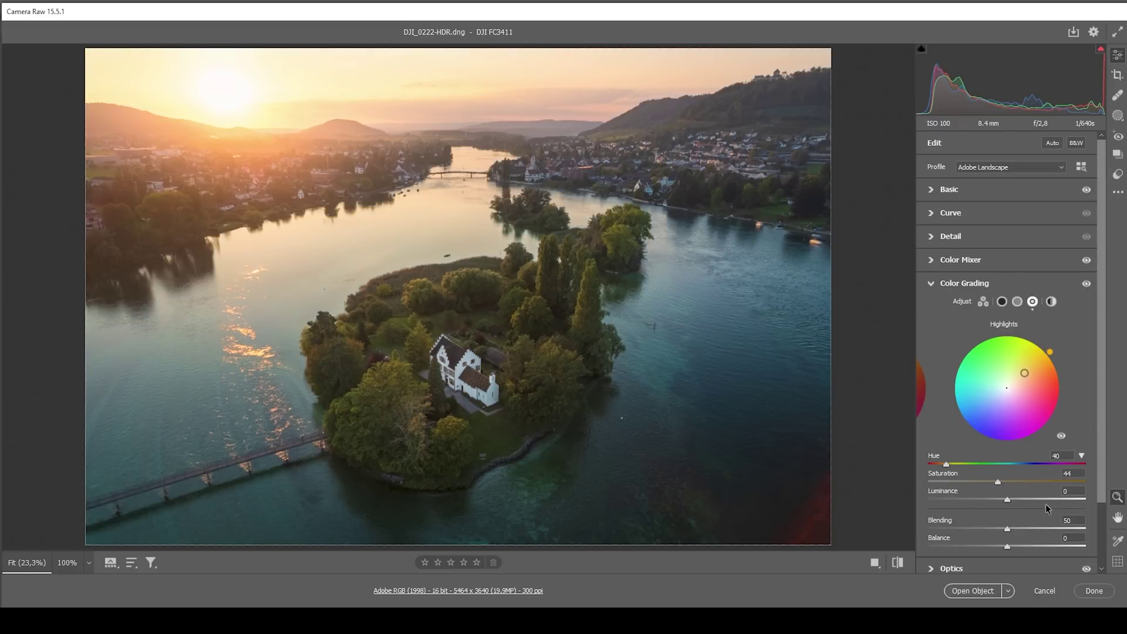
{"action": "left_click", "coordinate": [973, 287]}
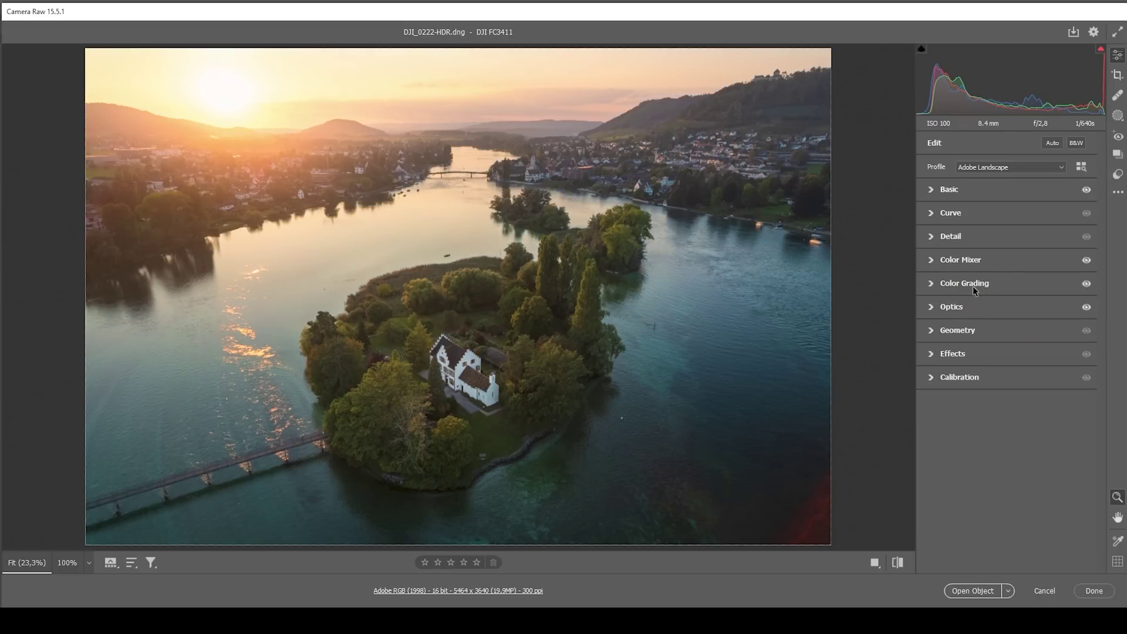
Set Calibration Blue Primary Hue to -11 and compare with the unedited photo.
{"action": "left_click", "coordinate": [947, 377]}
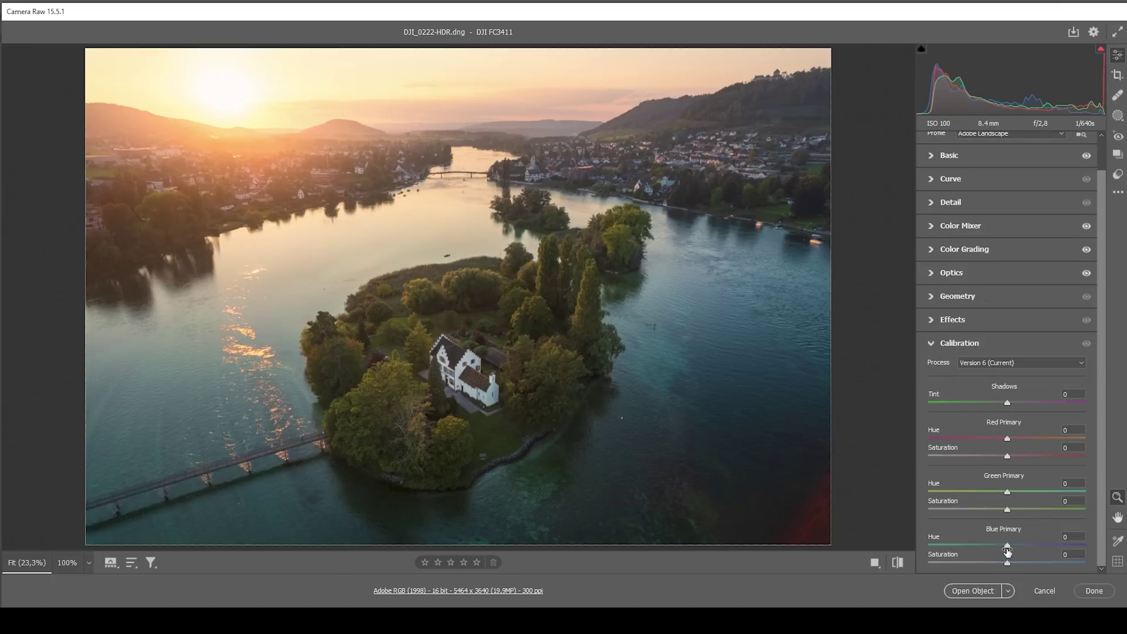
{"action": "left_click_drag", "start_coordinate": [1007, 547], "coordinate": [1033, 563]}
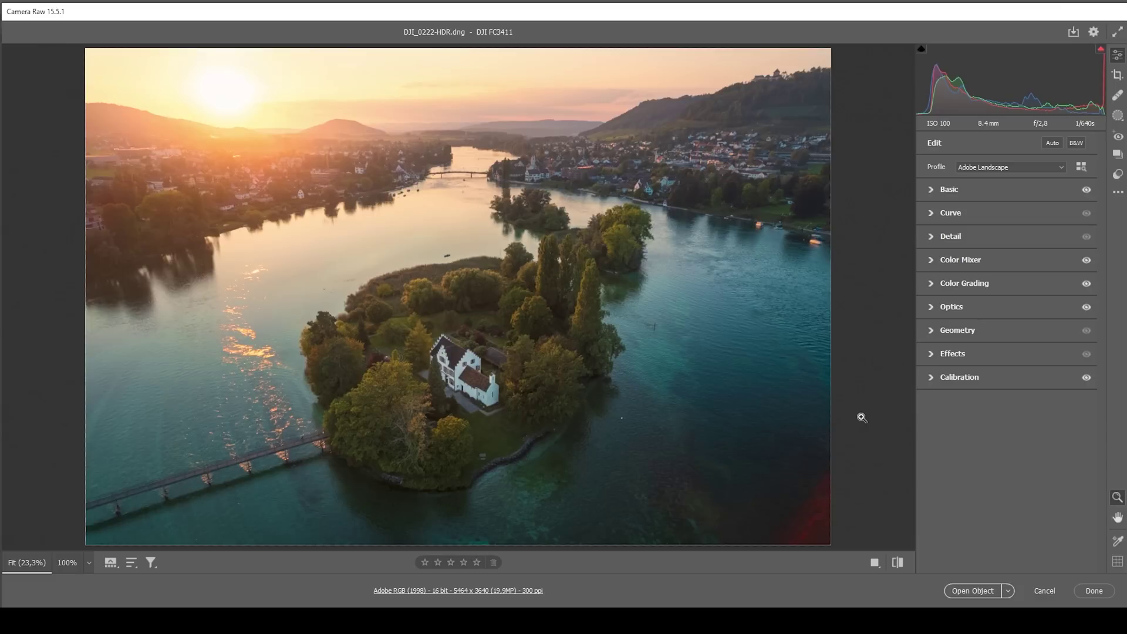
{"action": "left_click", "coordinate": [898, 563]}
Toggle the before/after view to compare the edit with the original photo.
{"action": "left_click", "coordinate": [898, 563]}
{"action": "left_click", "coordinate": [898, 563]}
{"action": "left_click", "coordinate": [898, 564]}
Push the Color Mixer's Yellows luminance to +100.
{"action": "left_click", "coordinate": [930, 260]}
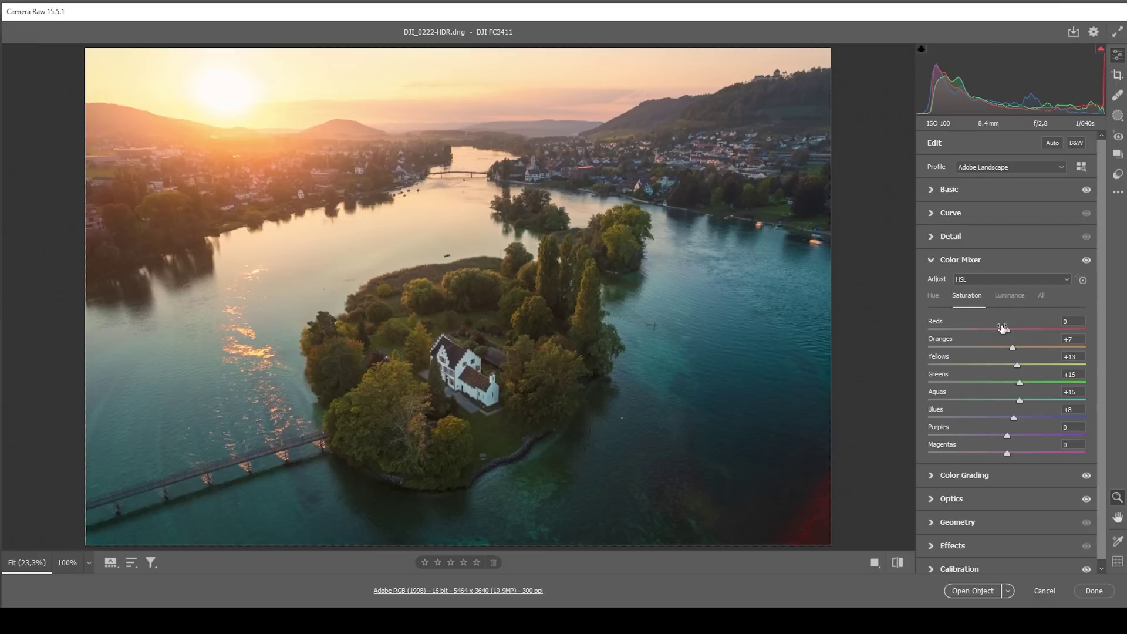
{"action": "left_click", "coordinate": [1010, 296]}
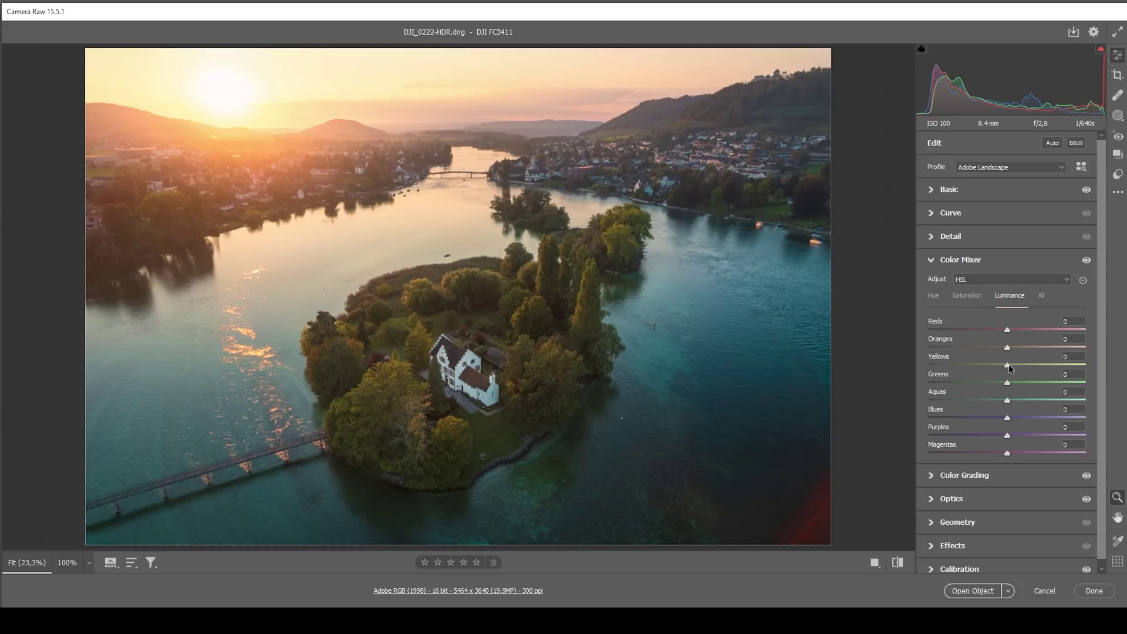
{"action": "left_click_drag", "start_coordinate": [1008, 365], "coordinate": [1086, 365]}
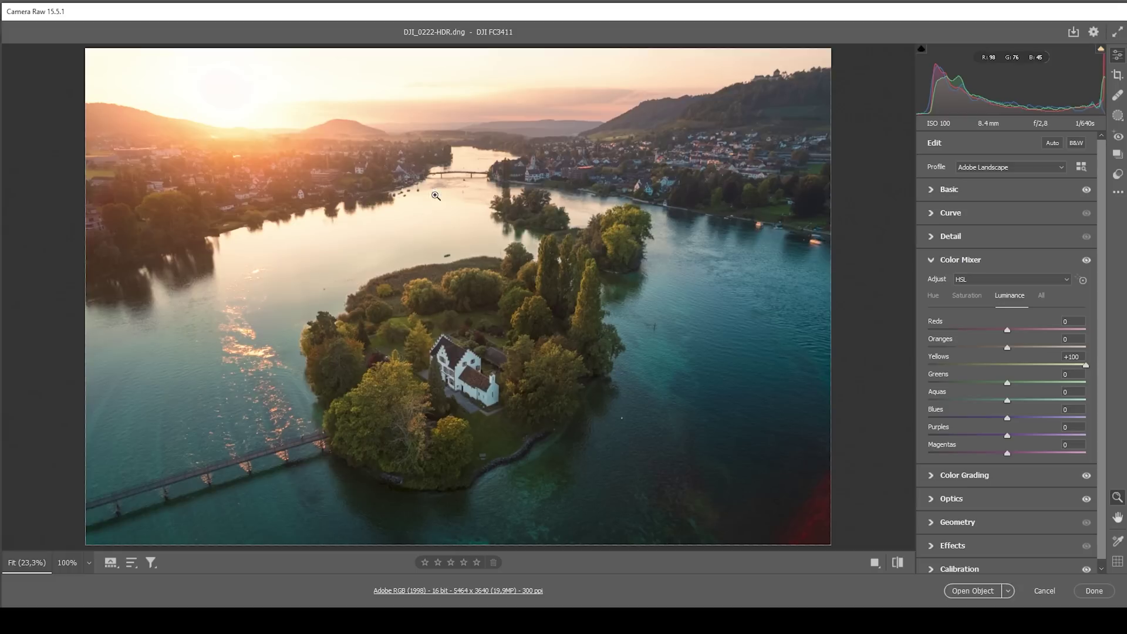
Undo the Yellows boost, collapse Color Mixer, and open the photo in Photoshop.
{"action": "key", "text": "ctrl+z"}
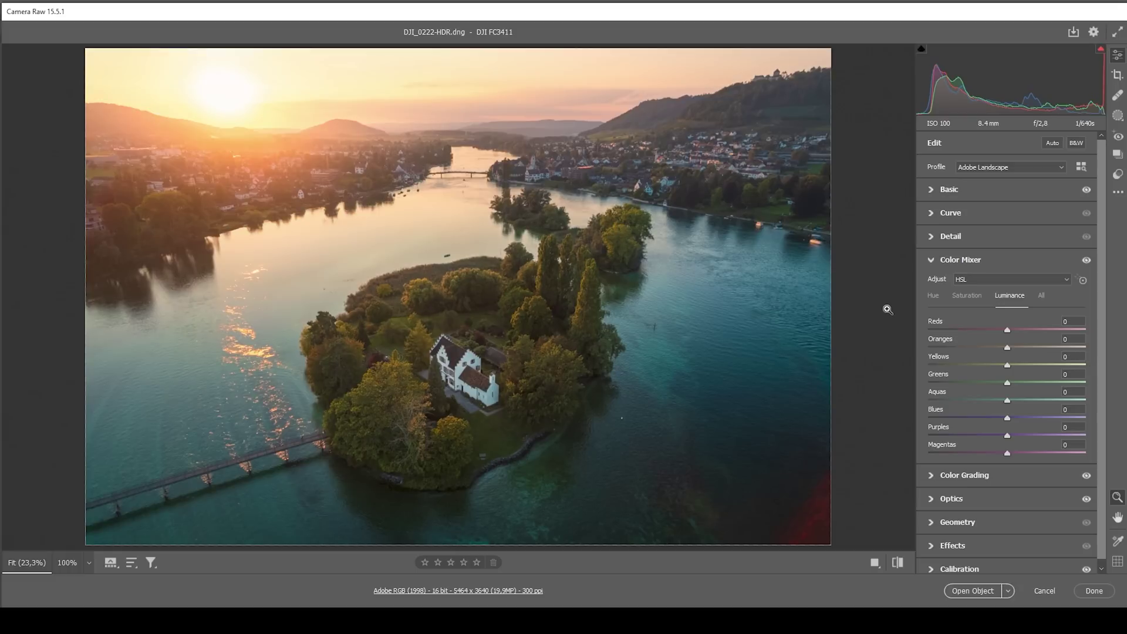
{"action": "left_click", "coordinate": [931, 261]}
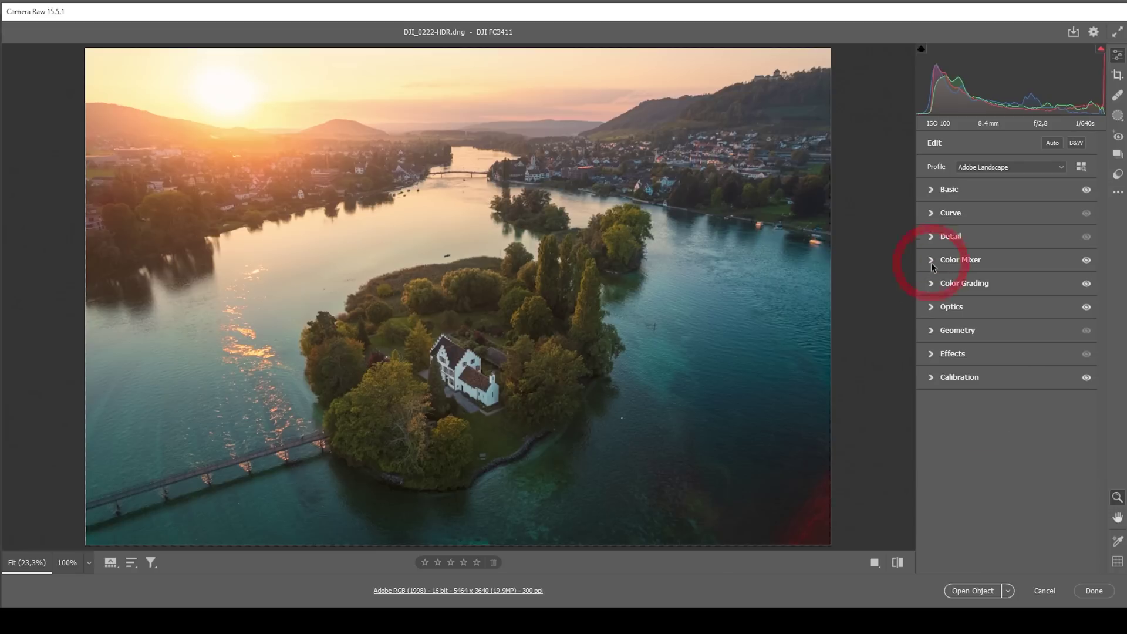
{"action": "left_click", "coordinate": [973, 590]}
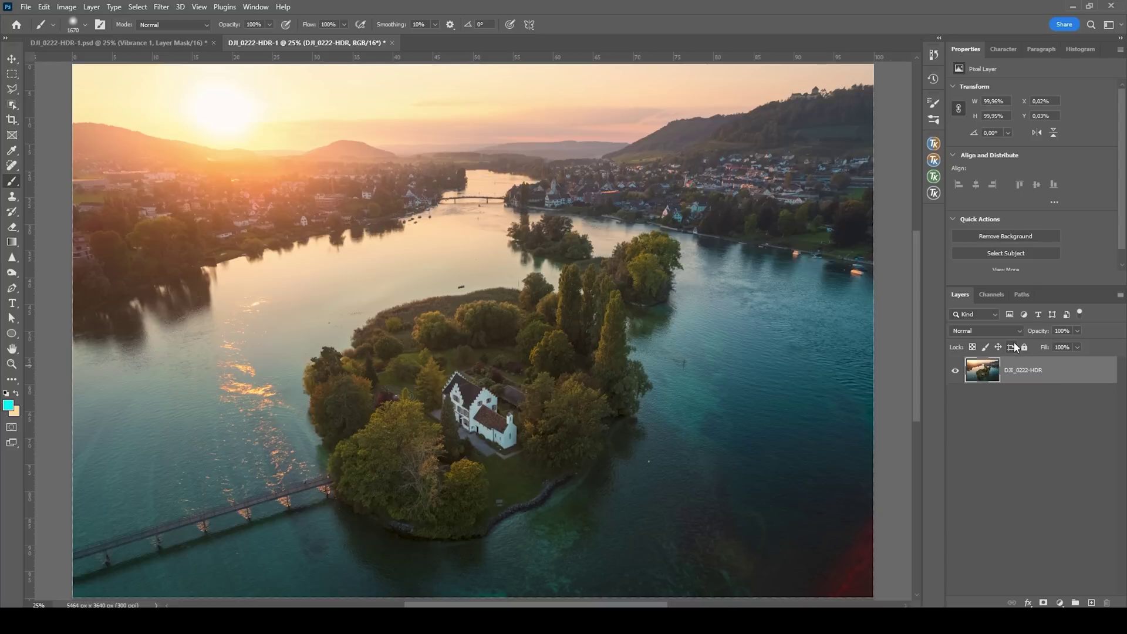
Duplicate the photo layer and apply Camera Raw Filter to the DJI_0222-HDR copy.
{"action": "key", "text": "ctrl+j"}
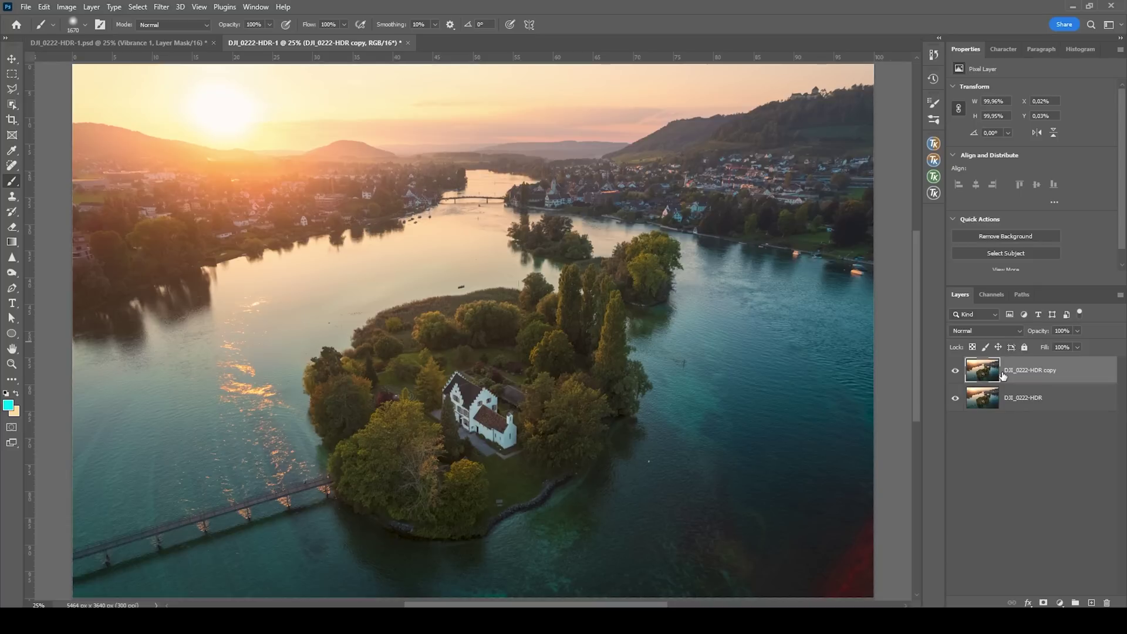
{"action": "left_click", "coordinate": [161, 6]}
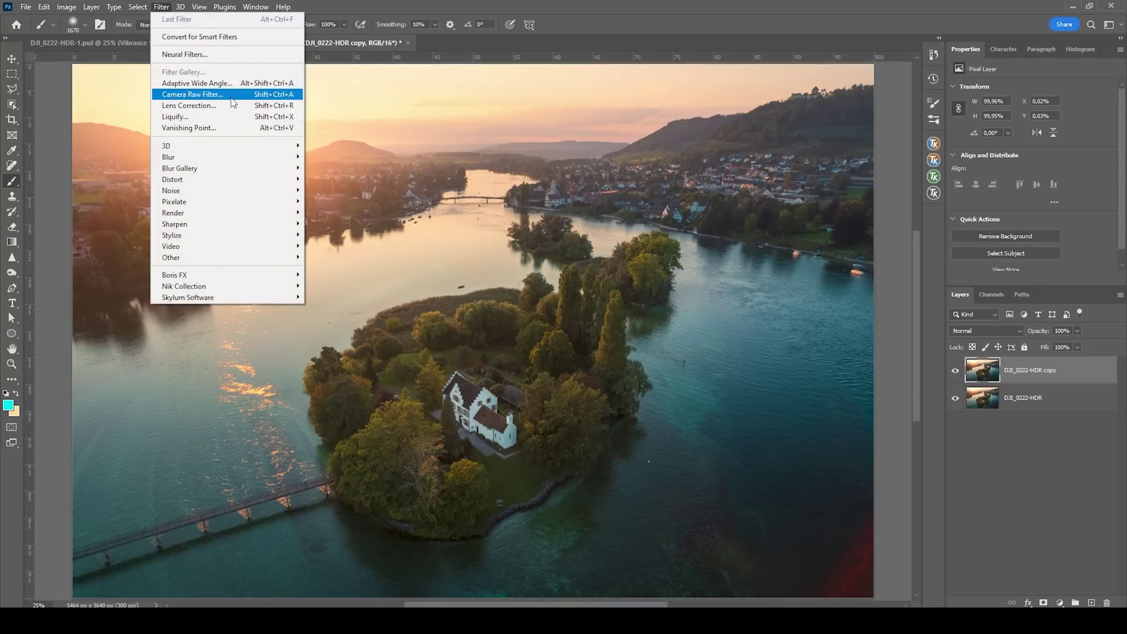
{"action": "left_click", "coordinate": [194, 94]}
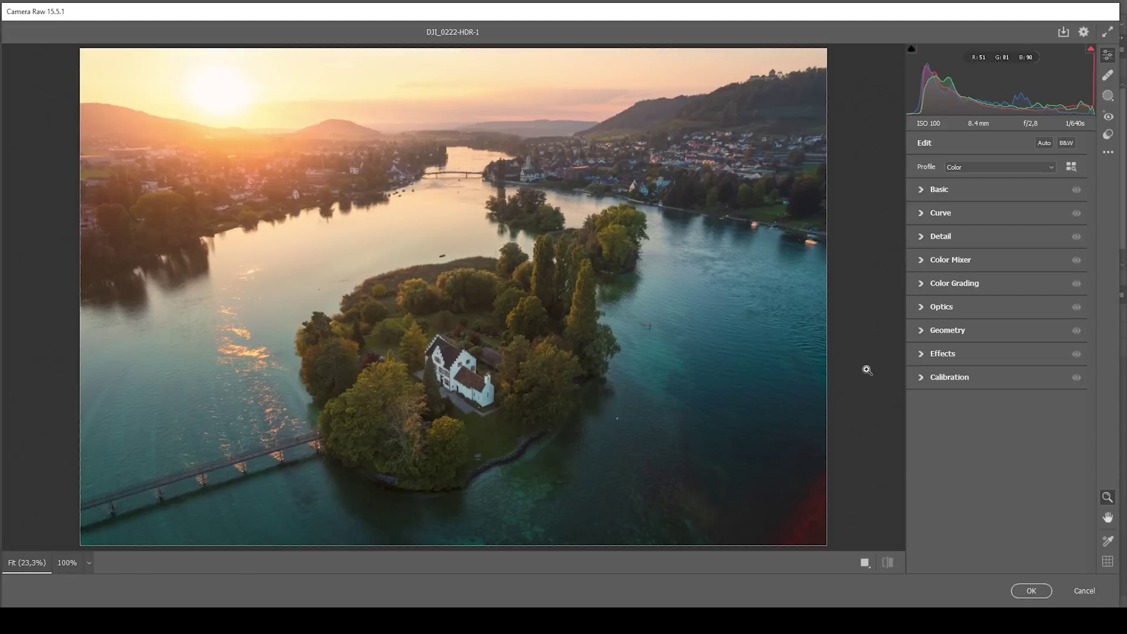
Set Color Mixer luminance to Yellows +100, Greens +58 and Oranges +31.
{"action": "left_click", "coordinate": [922, 265]}
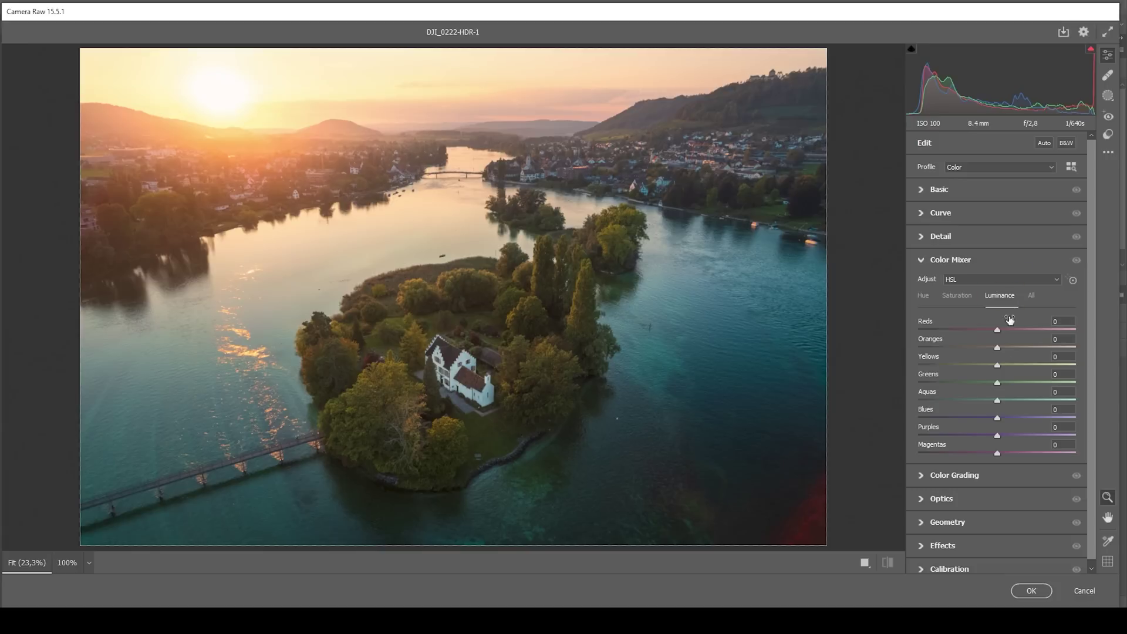
{"action": "left_click_drag", "start_coordinate": [997, 365], "coordinate": [1106, 365]}
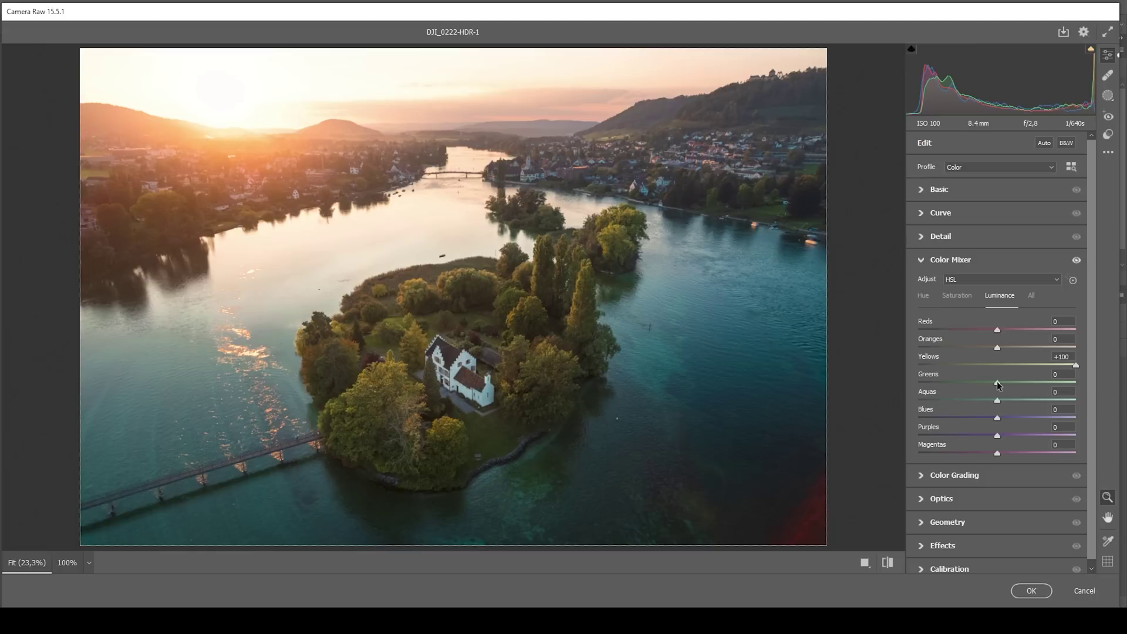
{"action": "left_click_drag", "start_coordinate": [997, 382], "coordinate": [1041, 383]}
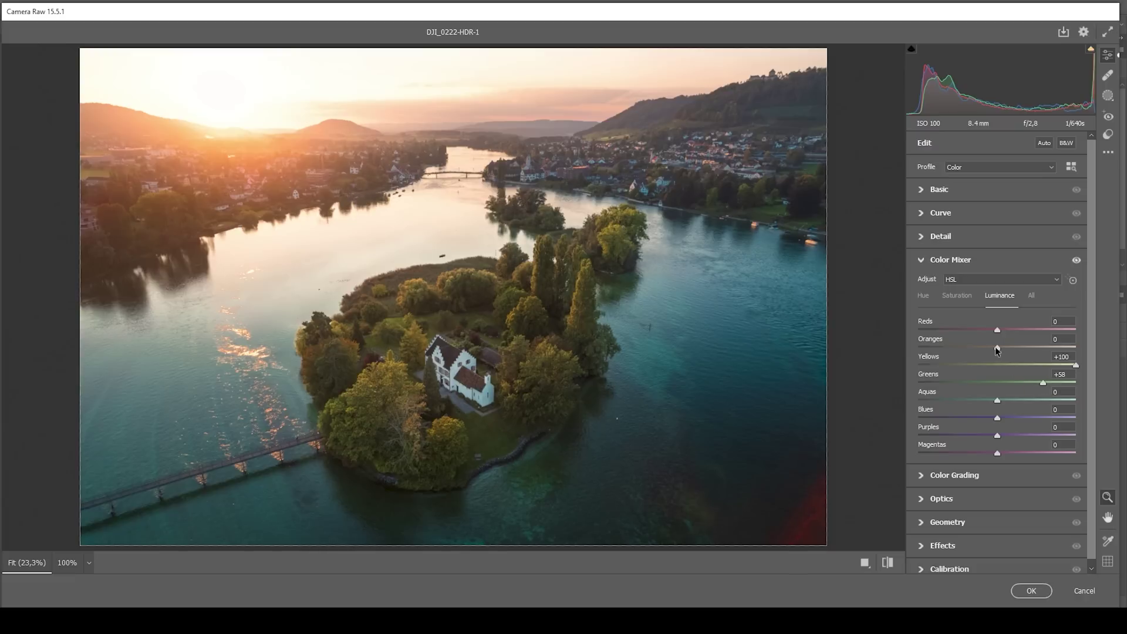
{"action": "left_click_drag", "start_coordinate": [997, 347], "coordinate": [1021, 346]}
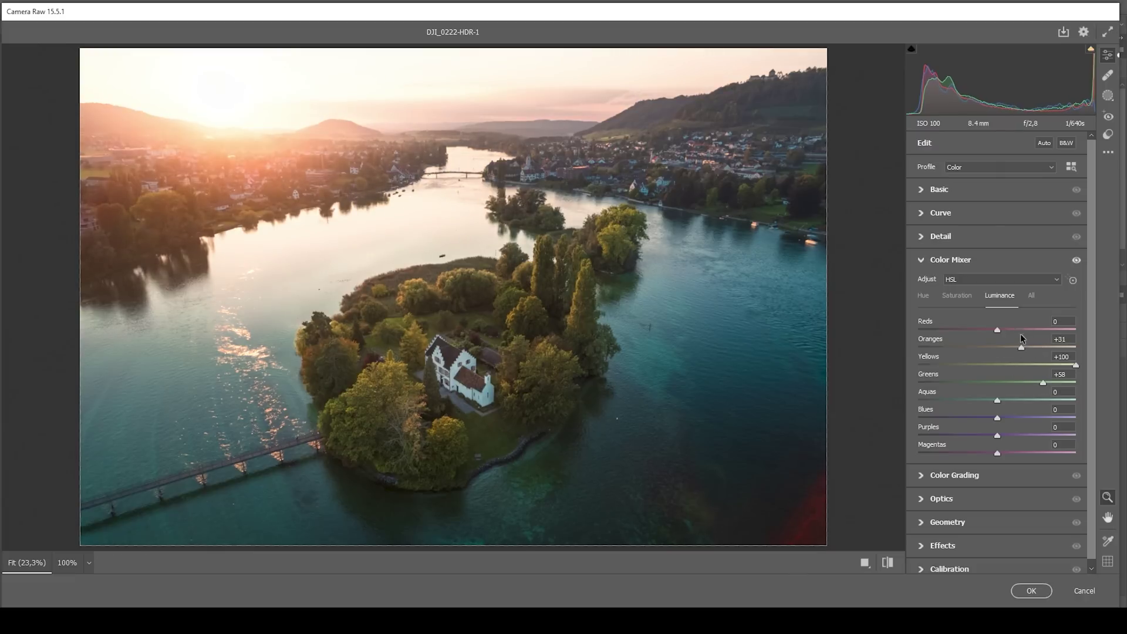
Set saturation to Oranges +6, Yellows +8, Greens +8 and apply the filter.
{"action": "left_click", "coordinate": [957, 297]}
{"action": "mouse_move", "coordinate": [998, 365]}
{"action": "left_mouse_down"}
{"action": "mouse_move", "coordinate": [1001, 347]}
{"action": "mouse_move", "coordinate": [1003, 382]}
{"action": "left_mouse_up"}
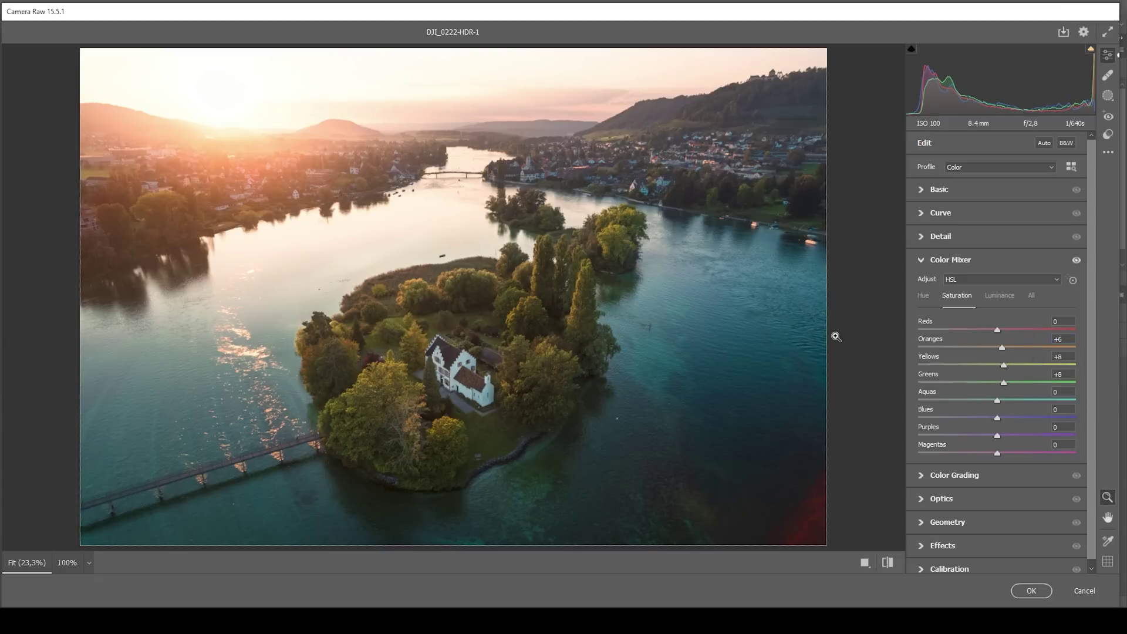
{"action": "left_click", "coordinate": [1032, 591]}
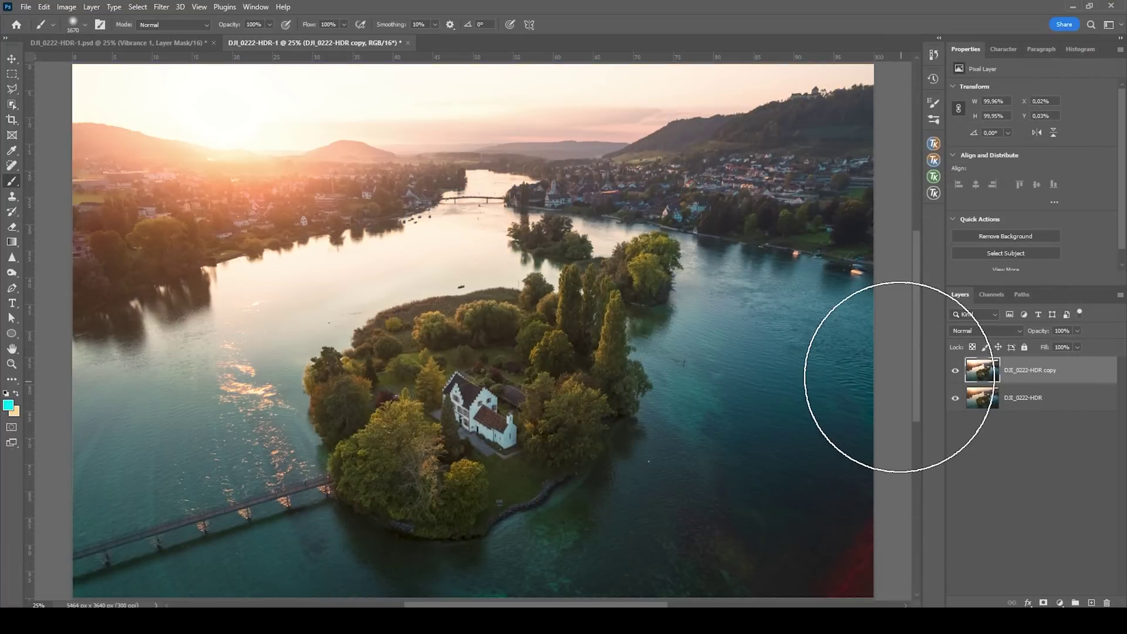
Toggle the brightened copy on and off to compare, then give it a black hide-all mask.
{"action": "left_click", "coordinate": [957, 374]}
{"action": "left_click", "coordinate": [957, 373]}
{"action": "left_click", "coordinate": [956, 374]}
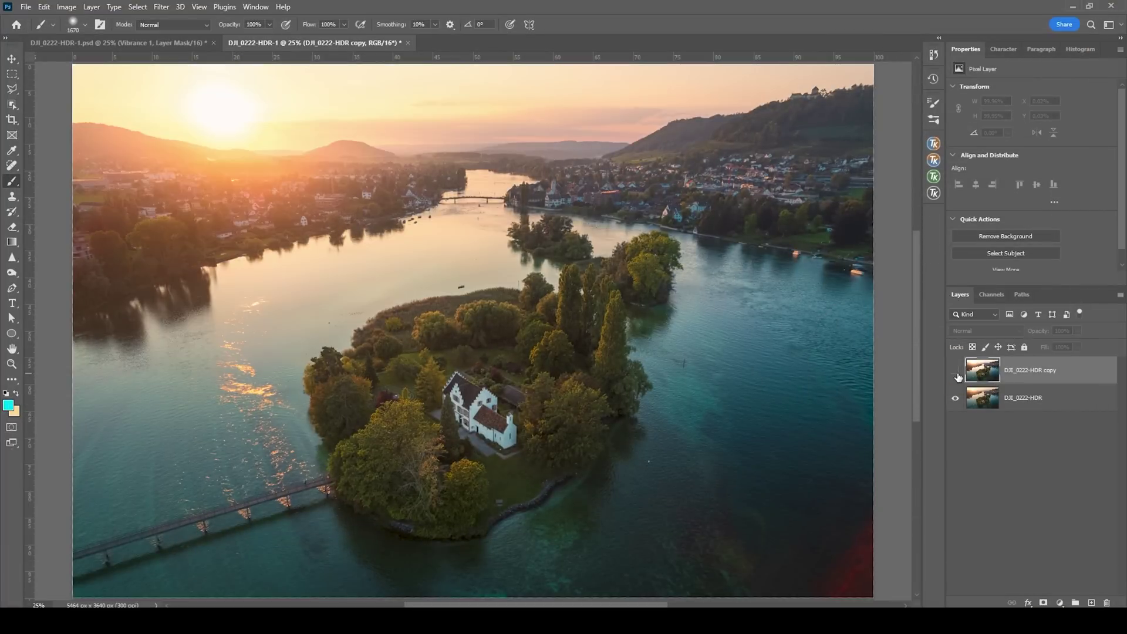
{"action": "left_click", "coordinate": [957, 373]}
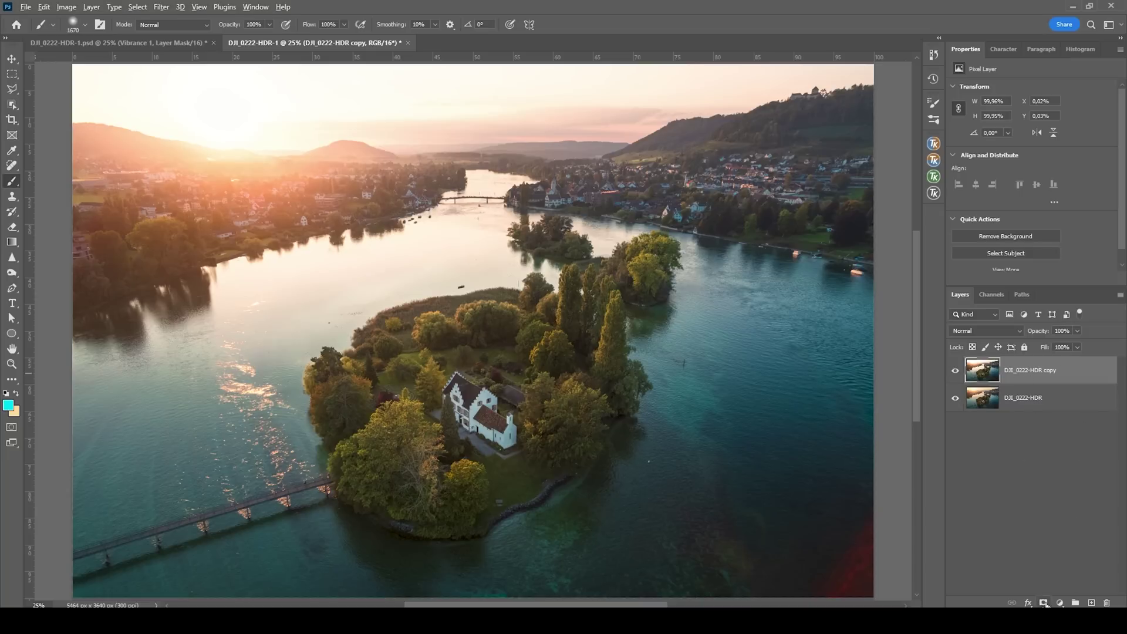
{"action": "left_click", "coordinate": [1044, 602], "text": "alt"}
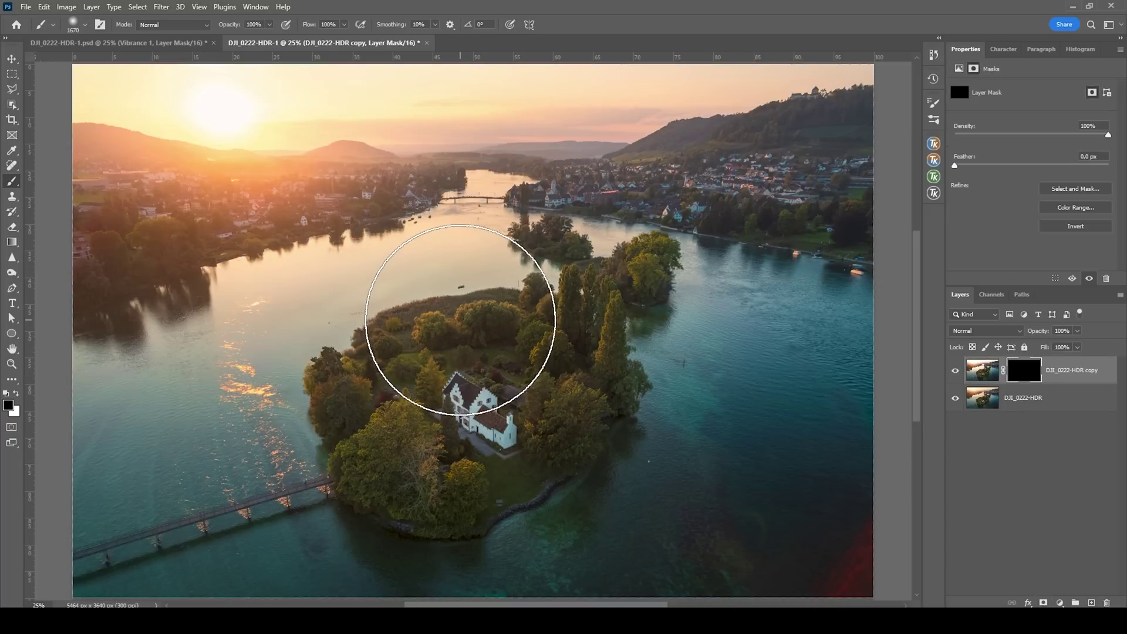
Paint white on the copy's mask over the island's trees, shrinking the brush as needed.
{"action": "left_click", "coordinate": [18, 393]}
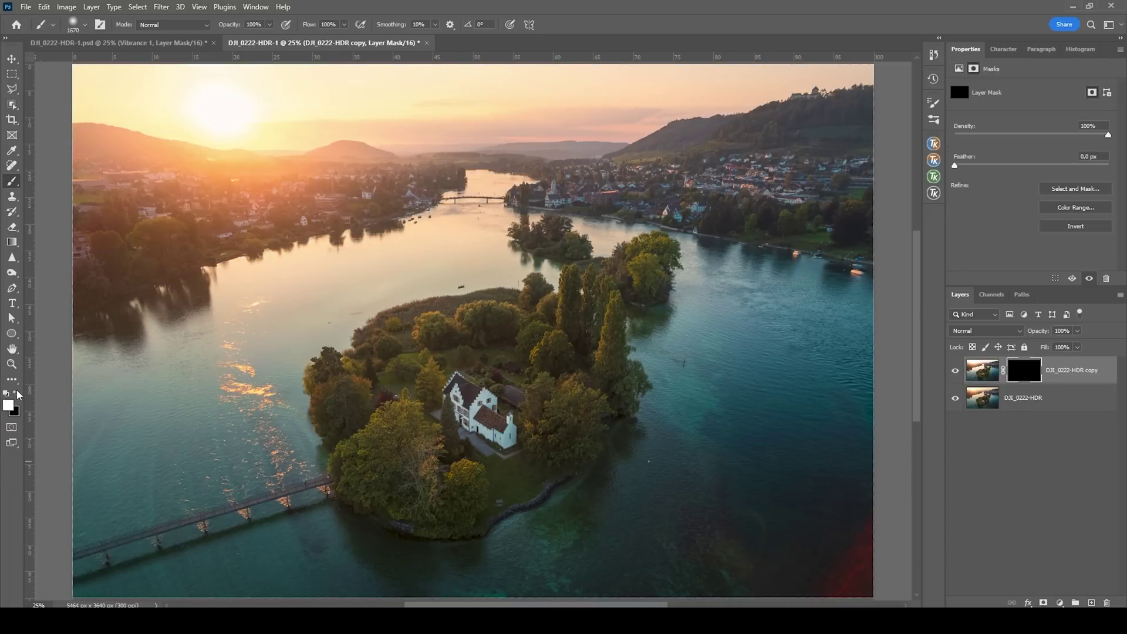
{"action": "mouse_move", "coordinate": [504, 388]}
{"action": "left_mouse_down"}
{"action": "mouse_move", "coordinate": [463, 347]}
{"action": "mouse_move", "coordinate": [497, 385]}
{"action": "mouse_move", "coordinate": [487, 374]}
{"action": "left_mouse_up"}
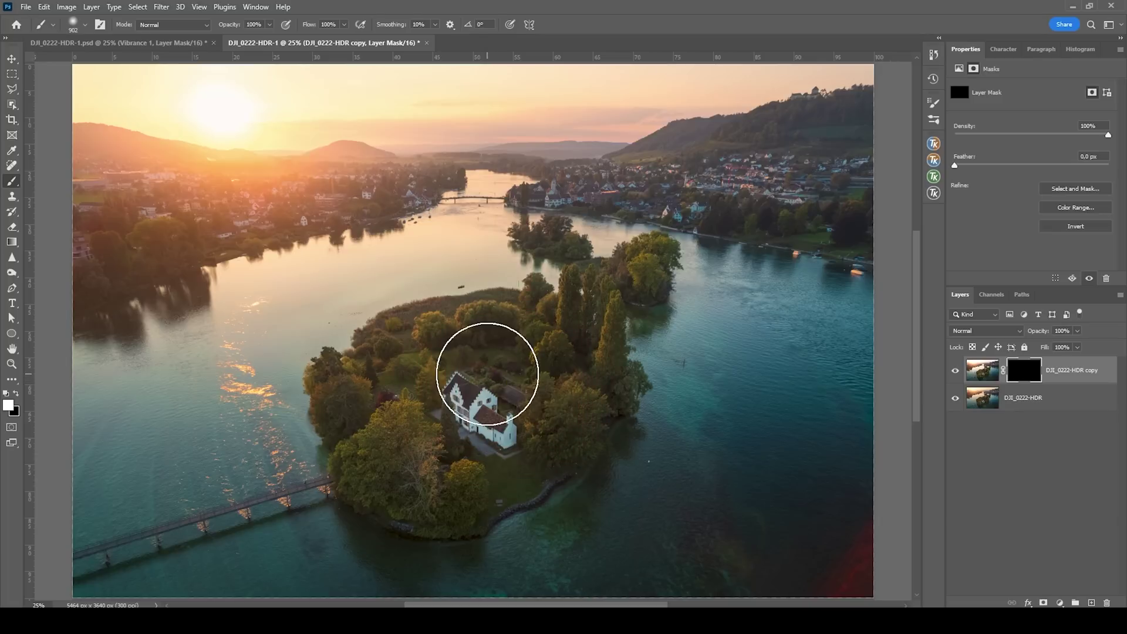
{"action": "left_click", "coordinate": [403, 428]}
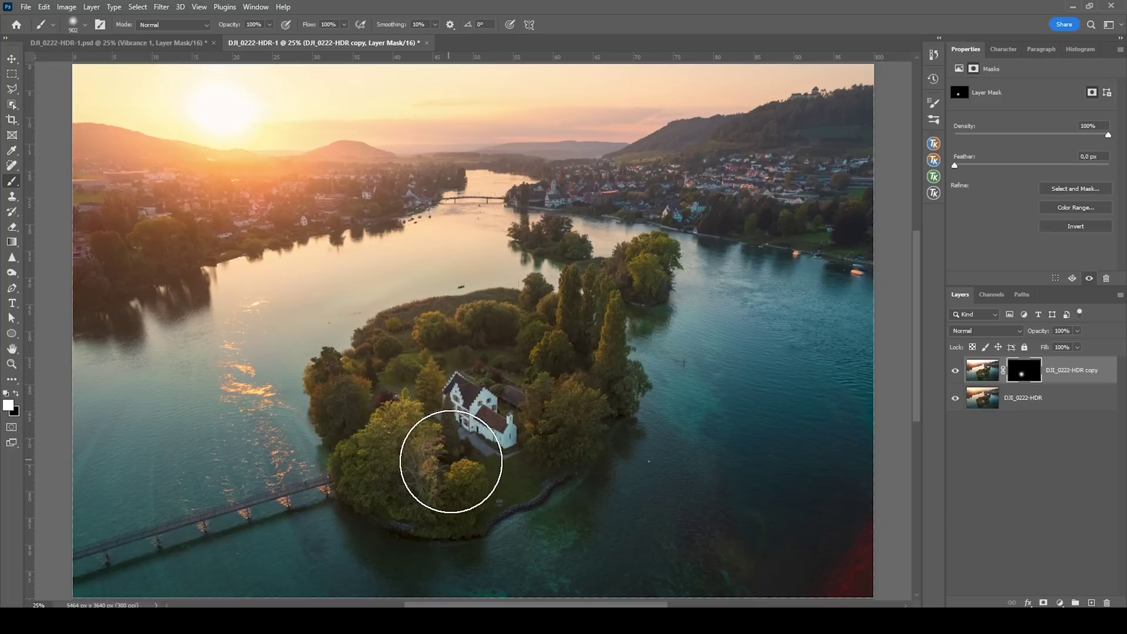
{"action": "mouse_move", "coordinate": [528, 433]}
{"action": "left_mouse_down"}
{"action": "mouse_move", "coordinate": [402, 423]}
{"action": "mouse_move", "coordinate": [371, 398]}
{"action": "mouse_move", "coordinate": [401, 391]}
{"action": "mouse_move", "coordinate": [414, 367]}
{"action": "mouse_move", "coordinate": [546, 345]}
{"action": "mouse_move", "coordinate": [543, 372]}
{"action": "left_mouse_up"}
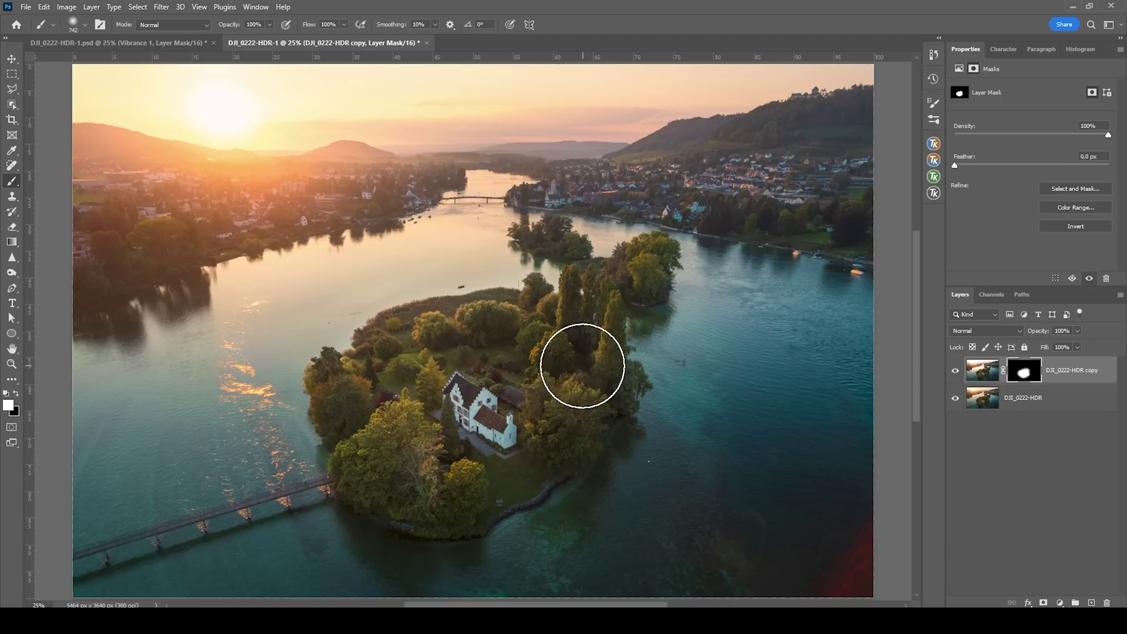
{"action": "mouse_move", "coordinate": [581, 323]}
{"action": "left_mouse_down"}
{"action": "mouse_move", "coordinate": [575, 407]}
{"action": "mouse_move", "coordinate": [407, 422]}
{"action": "mouse_move", "coordinate": [498, 428]}
{"action": "mouse_move", "coordinate": [484, 464]}
{"action": "mouse_move", "coordinate": [423, 395]}
{"action": "mouse_move", "coordinate": [536, 345]}
{"action": "left_mouse_up"}
{"action": "key", "text": "bracketleft"}
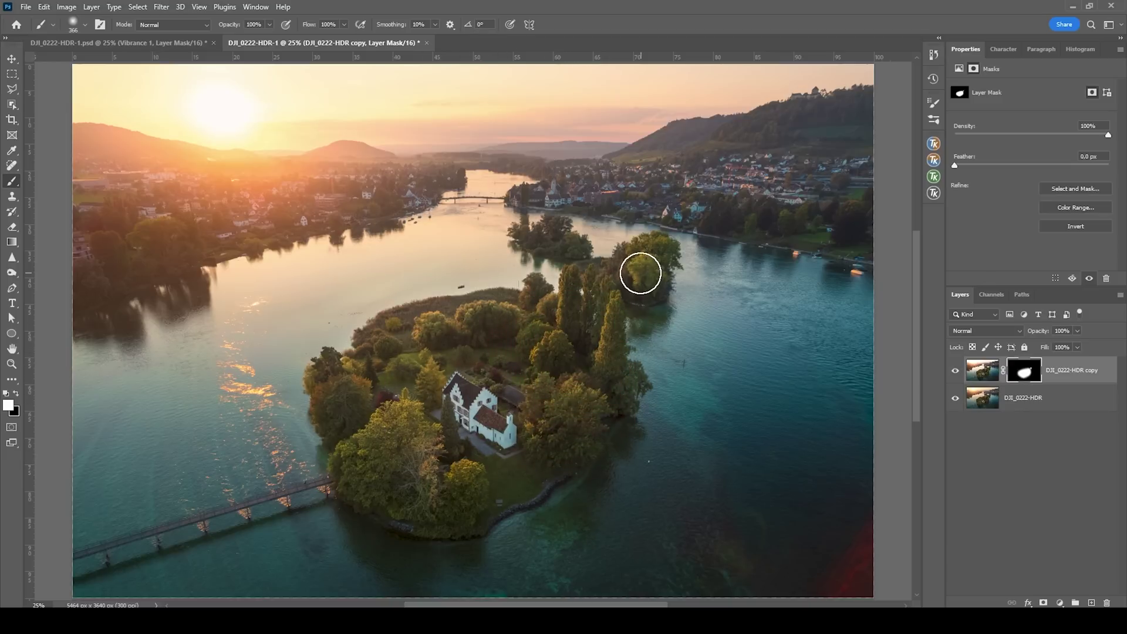
{"action": "mouse_move", "coordinate": [639, 269]}
{"action": "left_mouse_down"}
{"action": "mouse_move", "coordinate": [654, 258]}
{"action": "mouse_move", "coordinate": [624, 282]}
{"action": "left_mouse_up"}
{"action": "right_click", "coordinate": [569, 281], "text": "alt"}
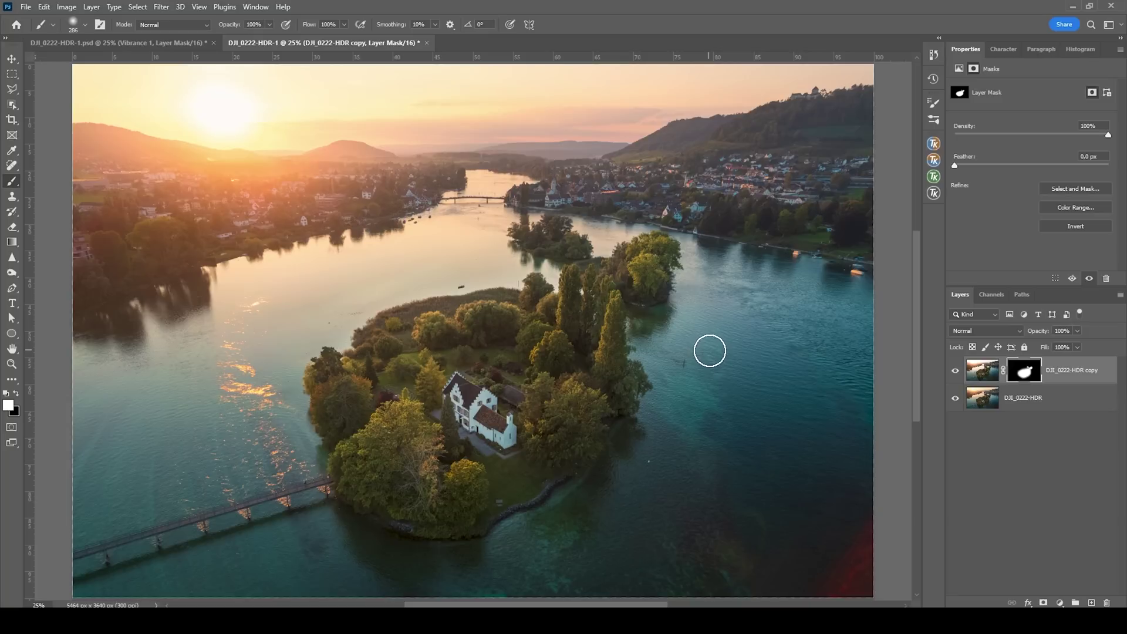
Toggle the copy layer's visibility to compare, then select its pixel thumbnail.
{"action": "left_click", "coordinate": [955, 371]}
{"action": "left_click", "coordinate": [954, 371]}
{"action": "left_click", "coordinate": [954, 372]}
{"action": "left_click", "coordinate": [953, 371]}
{"action": "left_click", "coordinate": [954, 372]}
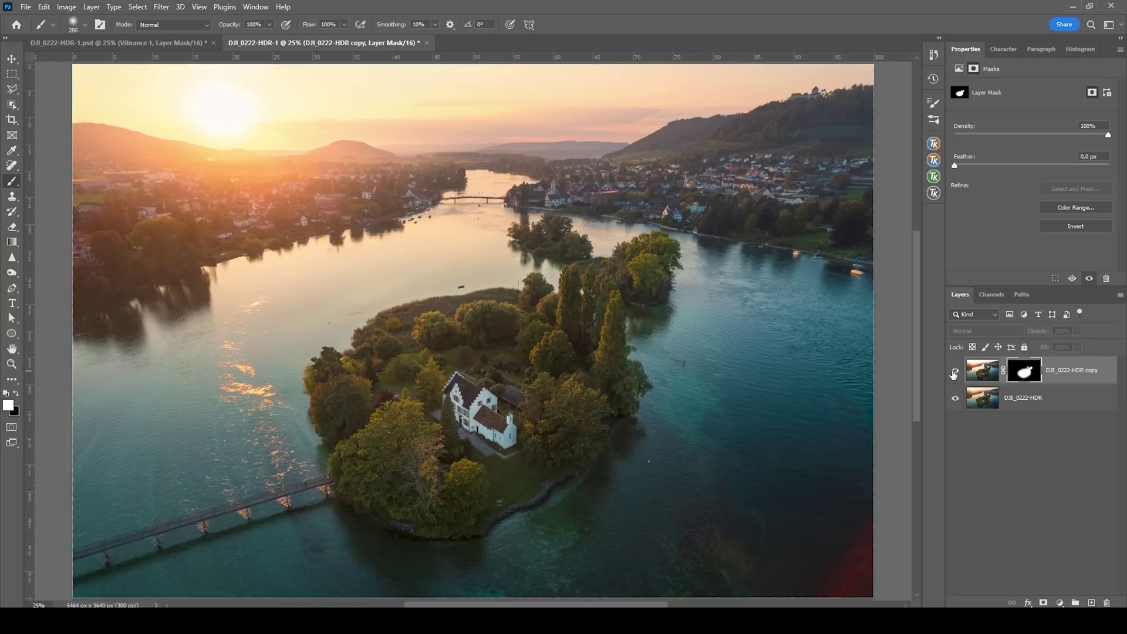
{"action": "left_click", "coordinate": [954, 372]}
{"action": "left_click", "coordinate": [1073, 367]}
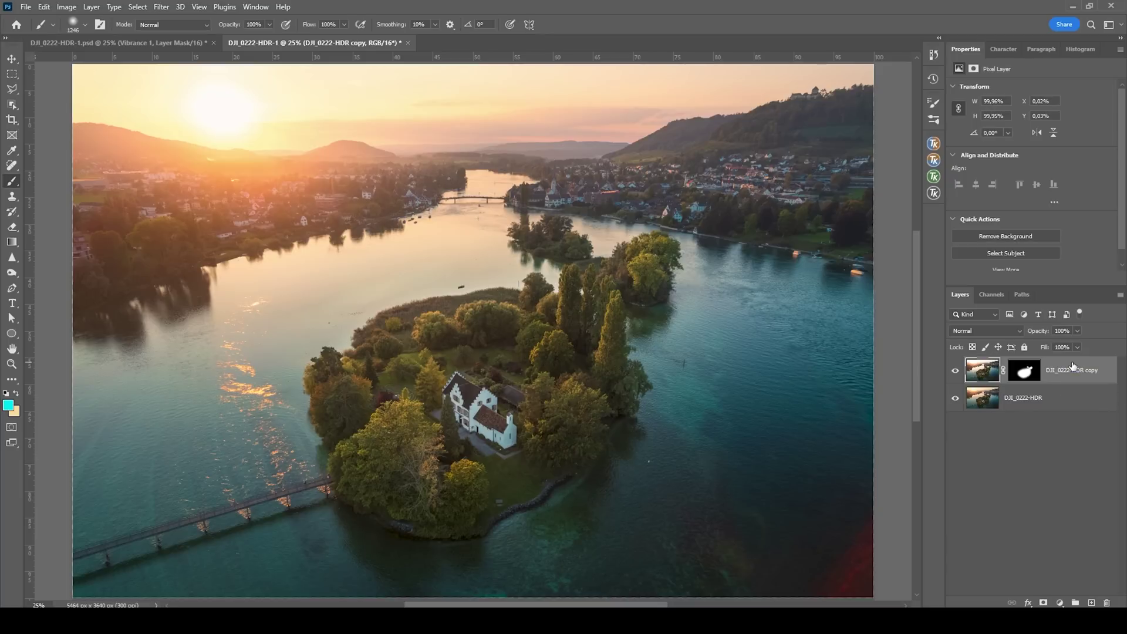
Stamp visible layers into Layer 1, duplicate it, and open Camera Raw Filter on Layer 1 copy.
{"action": "key", "text": "ctrl+alt+shift+e"}
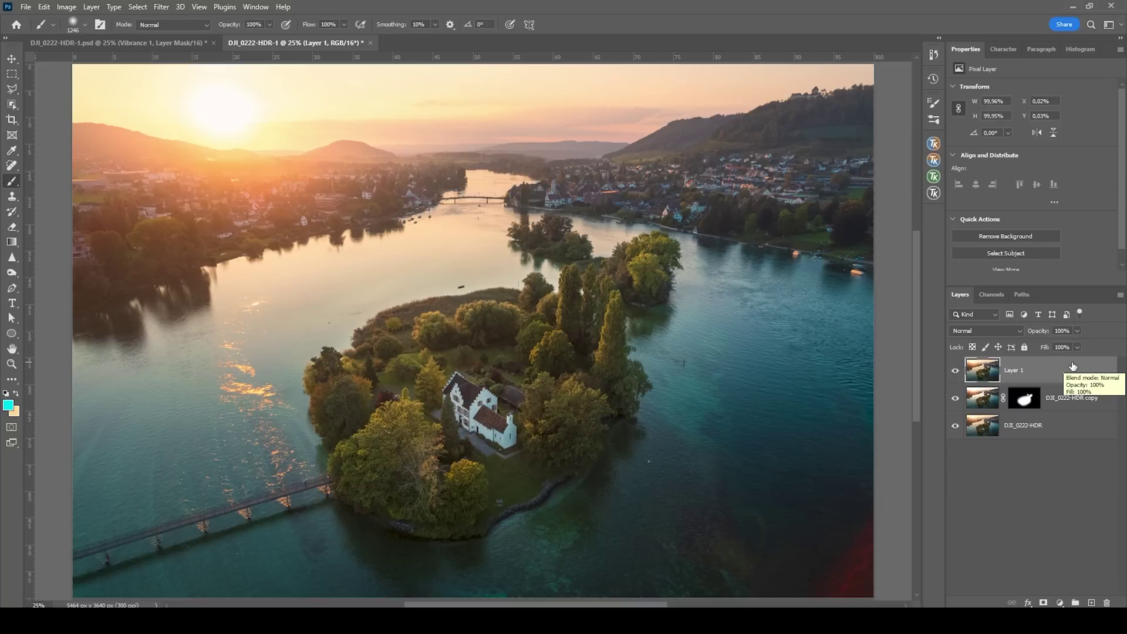
{"action": "key", "text": "ctrl+j"}
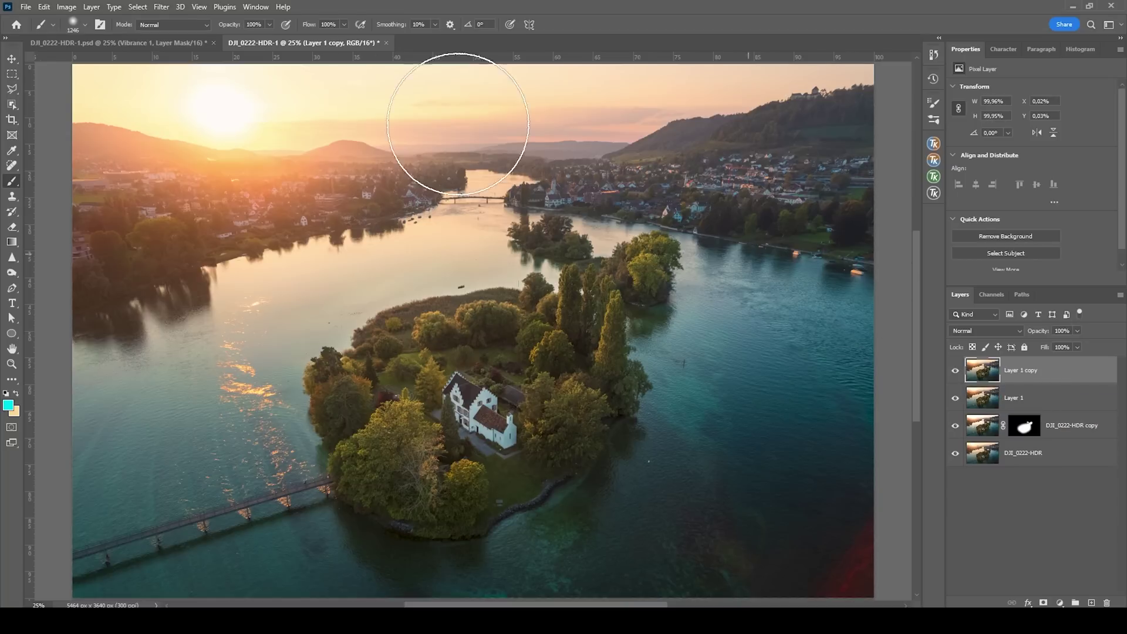
{"action": "left_click", "coordinate": [161, 7]}
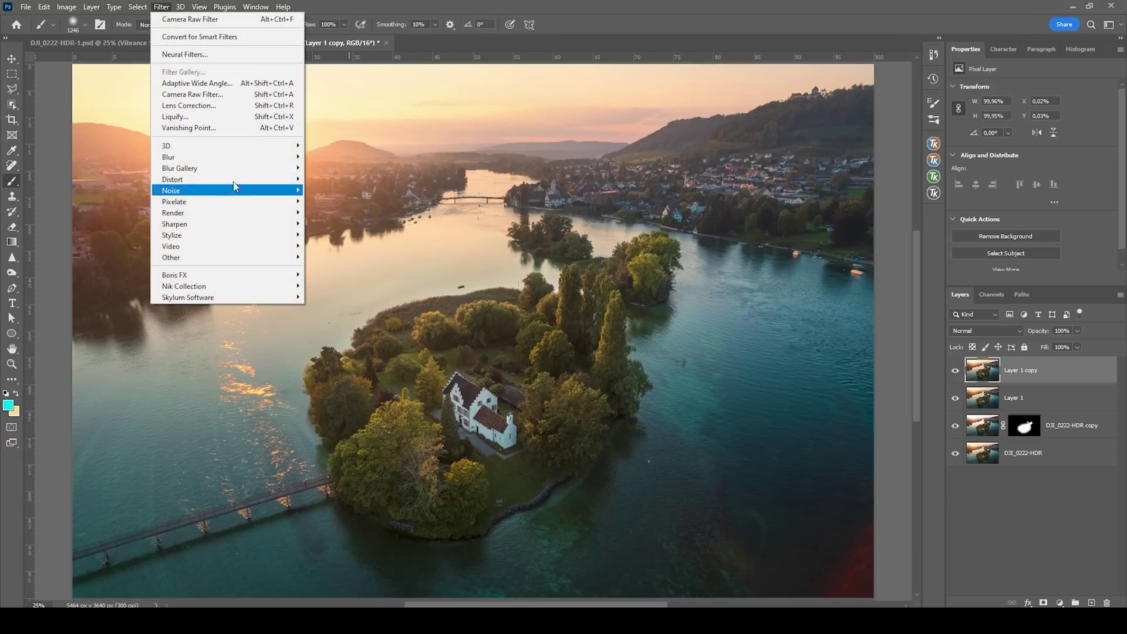
{"action": "left_click", "coordinate": [229, 96]}
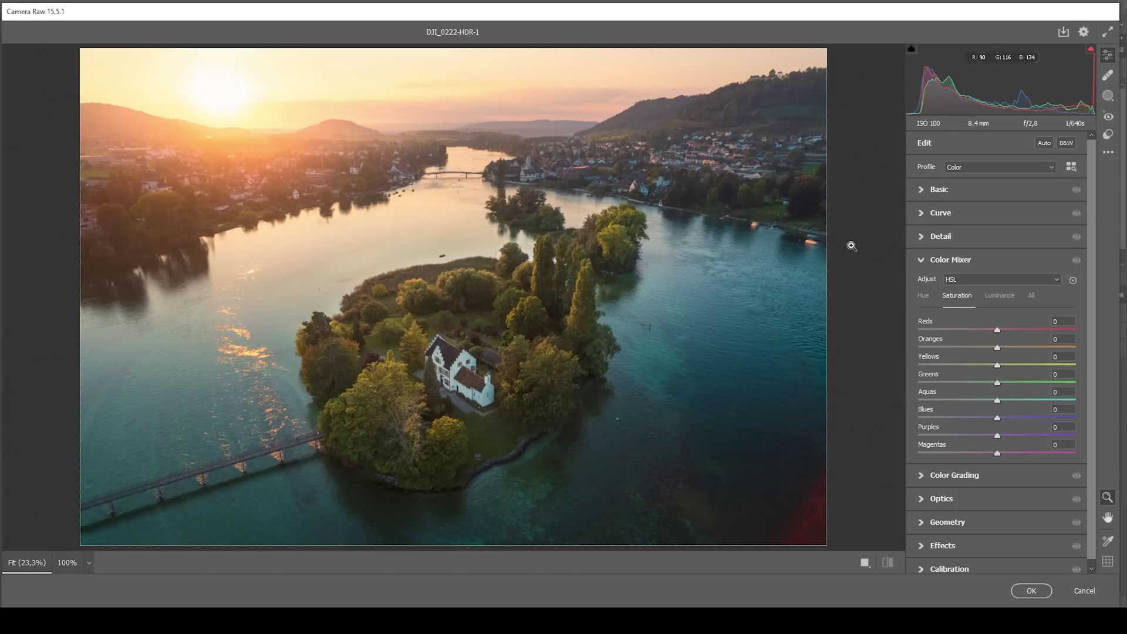
Grade Layer 1 copy's highlights to Hue 31, Saturation 70 in Color Grading and apply it.
{"action": "left_click", "coordinate": [920, 260]}
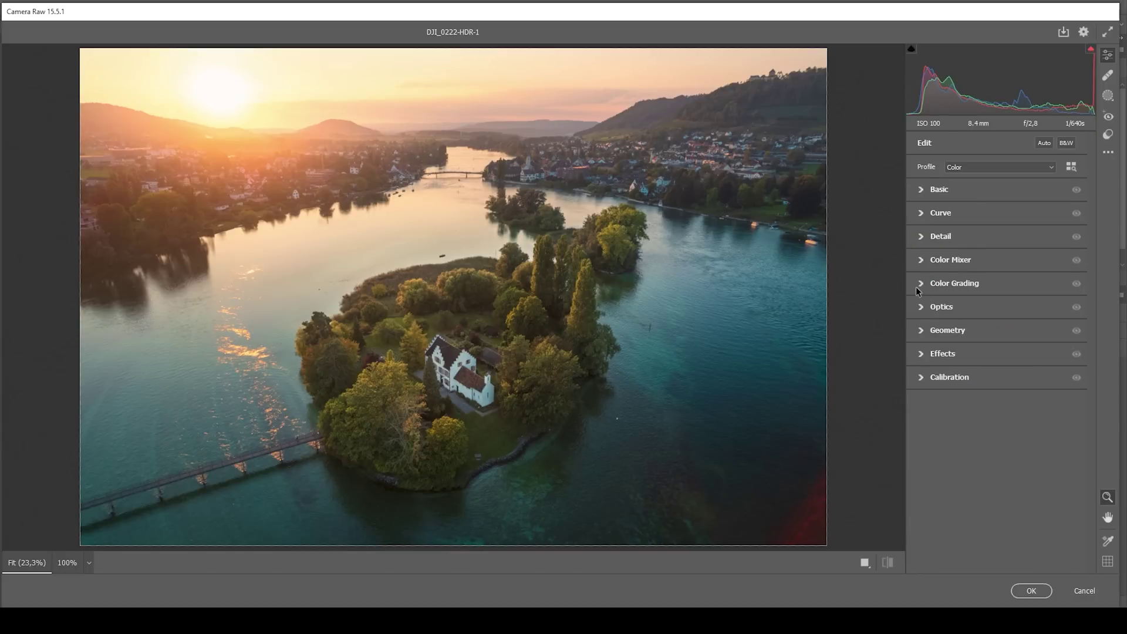
{"action": "left_click", "coordinate": [920, 286]}
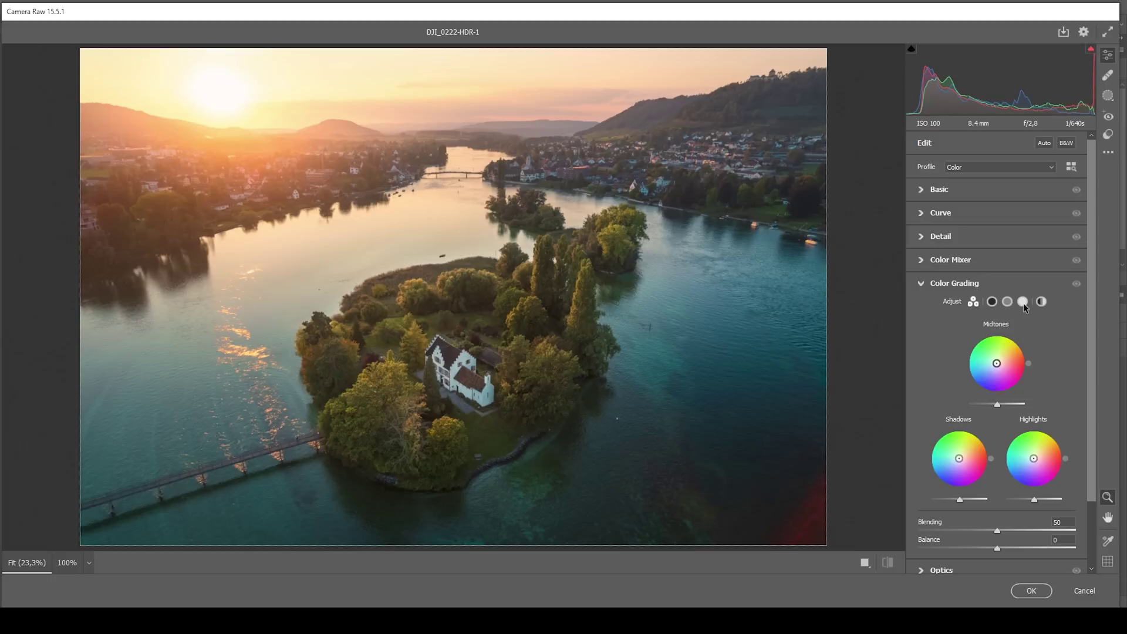
{"action": "left_click", "coordinate": [1023, 301]}
{"action": "left_click_drag", "start_coordinate": [918, 464], "coordinate": [1060, 482]}
{"action": "key", "text": "Tab"}
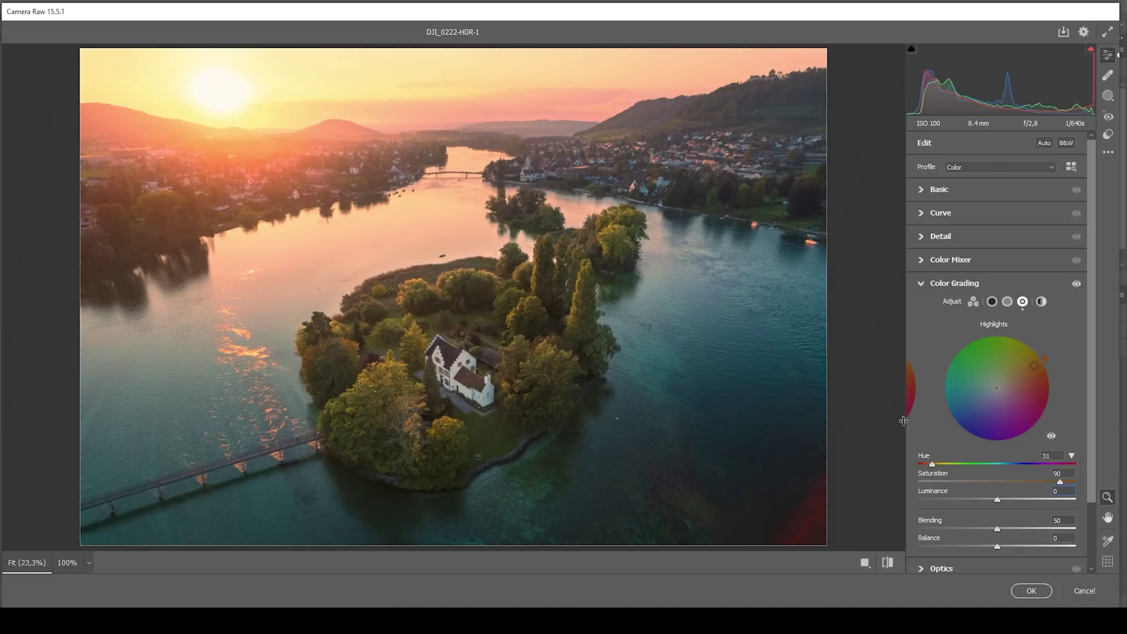
{"action": "left_click_drag", "start_coordinate": [1060, 483], "coordinate": [1038, 482]}
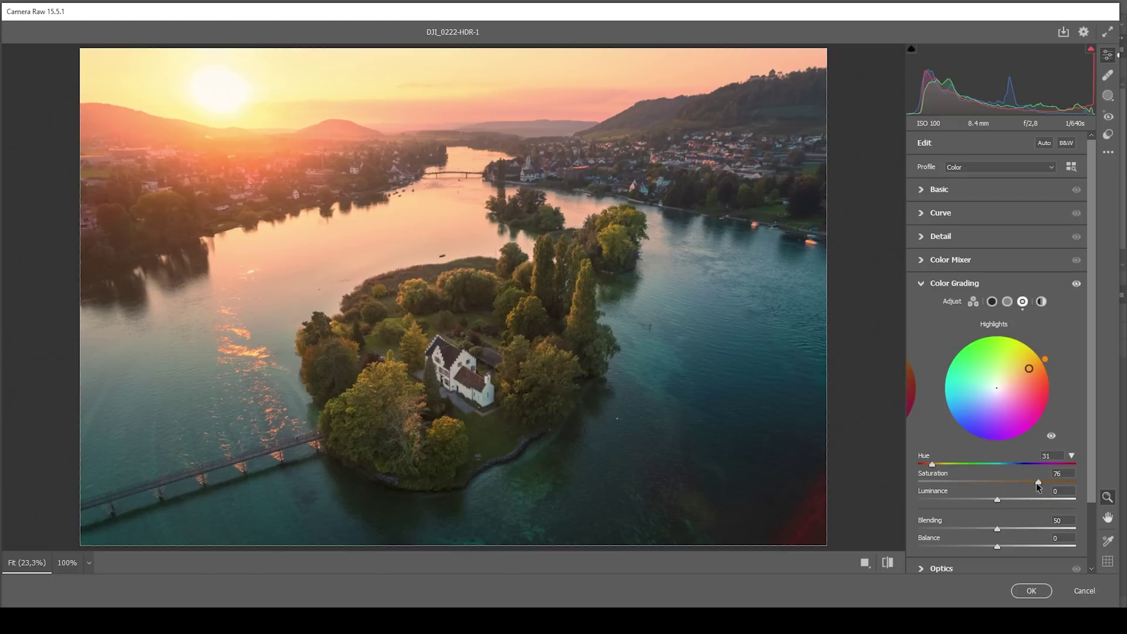
{"action": "left_click_drag", "start_coordinate": [1037, 483], "coordinate": [1029, 482]}
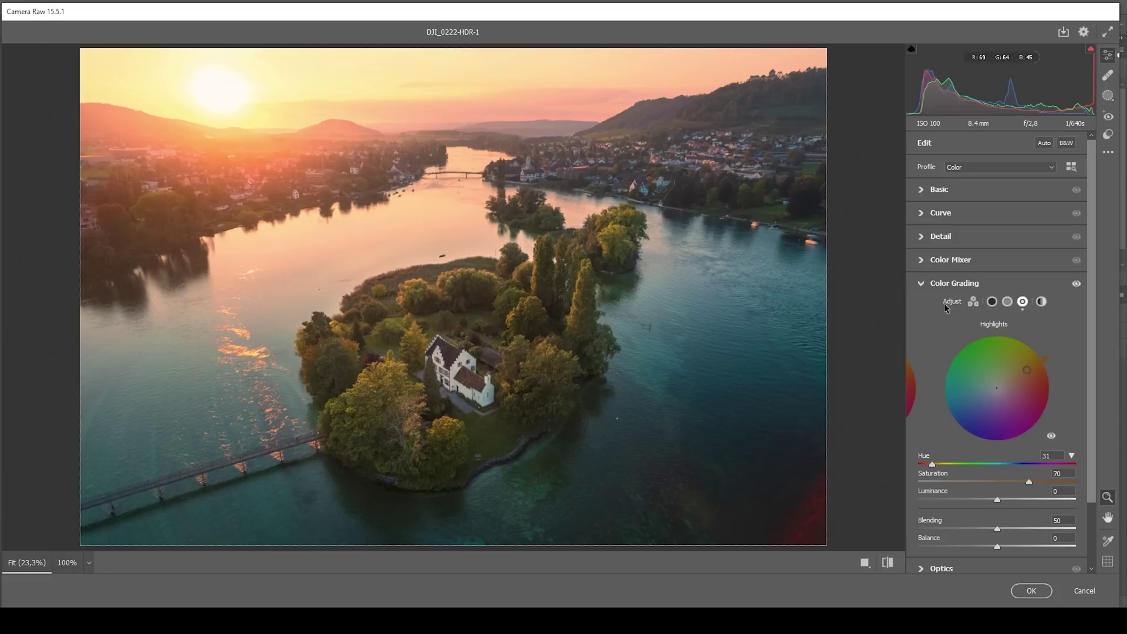
{"action": "left_click", "coordinate": [1031, 591]}
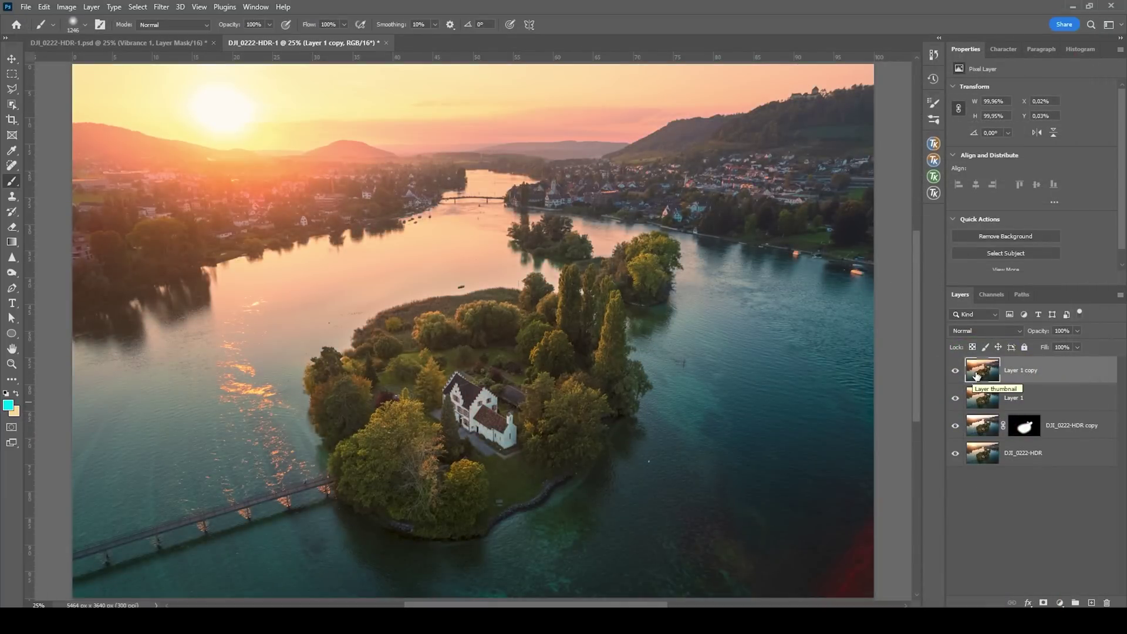
Add a black mask to Layer 1 copy, paint the sky near the sun white, and compare.
{"action": "left_click", "coordinate": [1043, 603], "text": "alt"}
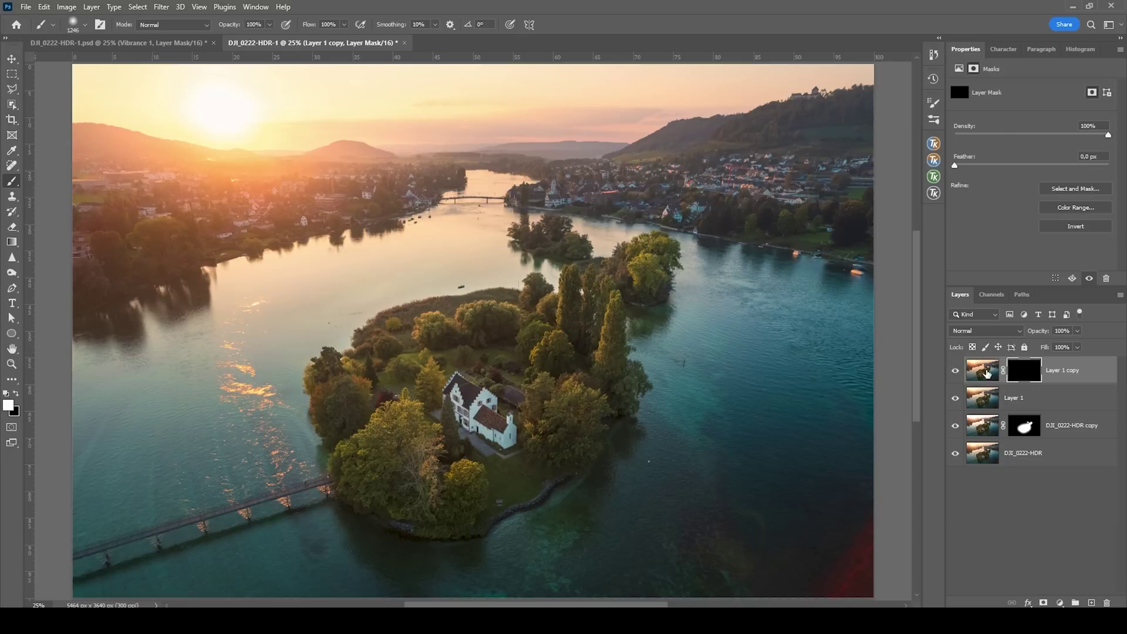
{"action": "left_click", "coordinate": [1024, 370]}
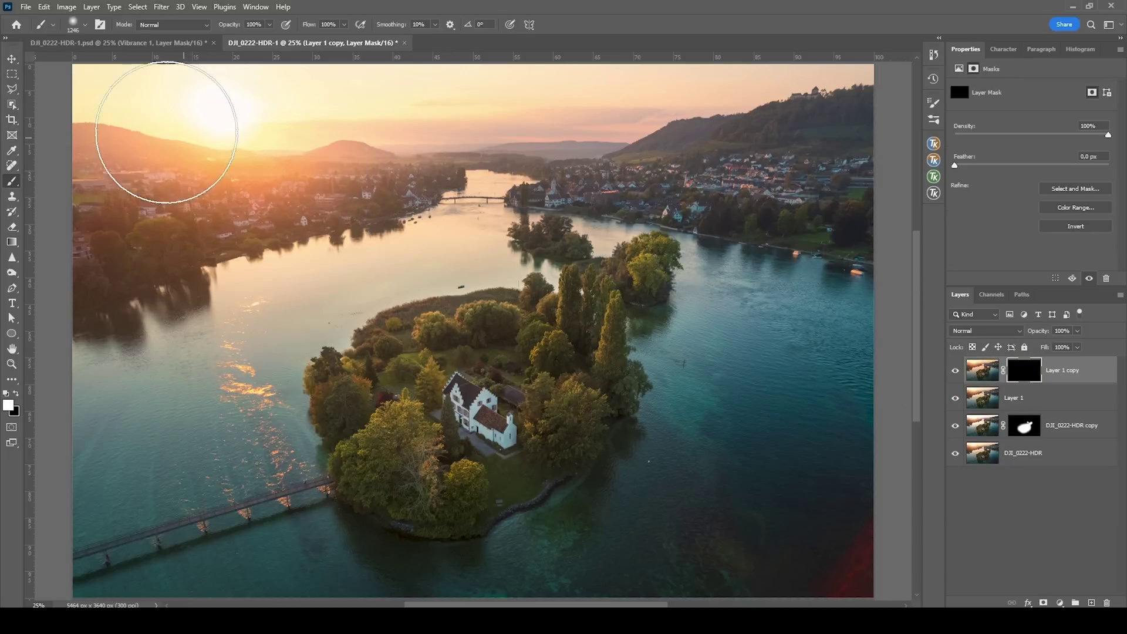
{"action": "mouse_move", "coordinate": [116, 118]}
{"action": "left_mouse_down"}
{"action": "mouse_move", "coordinate": [370, 110]}
{"action": "mouse_move", "coordinate": [468, 93]}
{"action": "mouse_move", "coordinate": [504, 122]}
{"action": "mouse_move", "coordinate": [481, 118]}
{"action": "mouse_move", "coordinate": [765, 63]}
{"action": "left_mouse_up"}
{"action": "right_click", "coordinate": [477, 113], "text": "alt"}
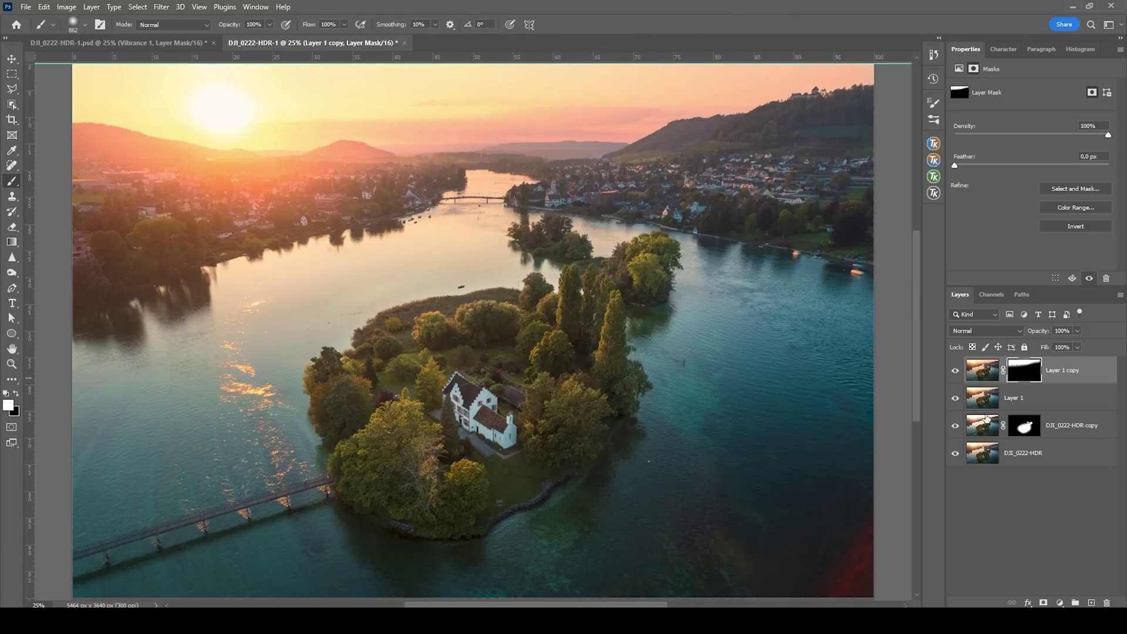
{"action": "left_click", "coordinate": [957, 376]}
{"action": "left_click", "coordinate": [956, 375]}
{"action": "left_click", "coordinate": [1078, 370]}
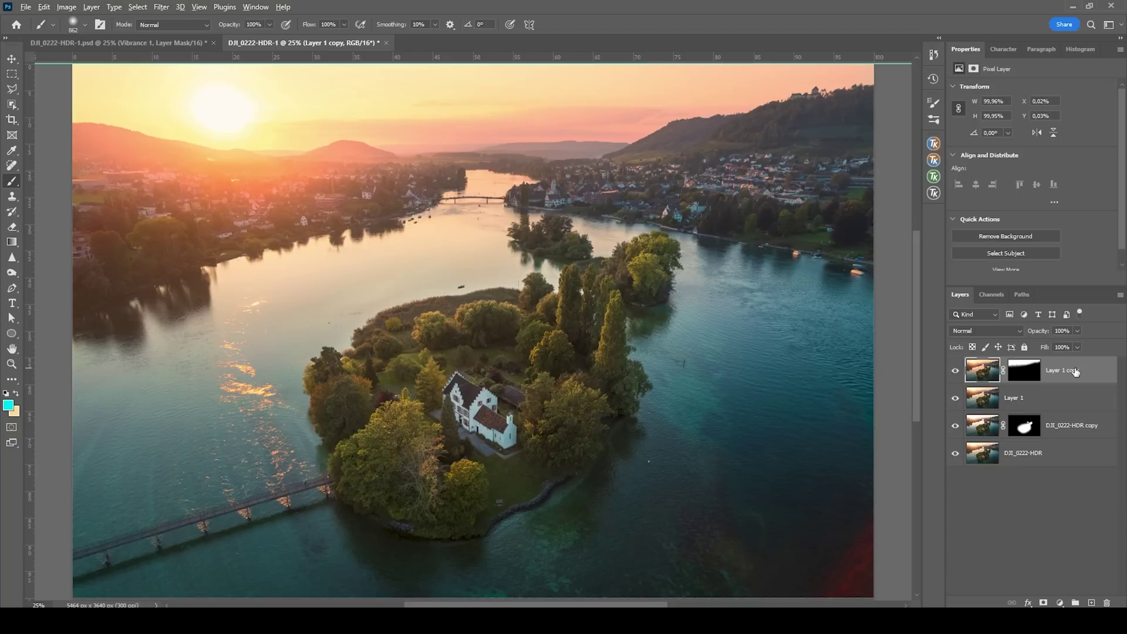
{"action": "key", "text": "ctrl+shift+alt+e"}
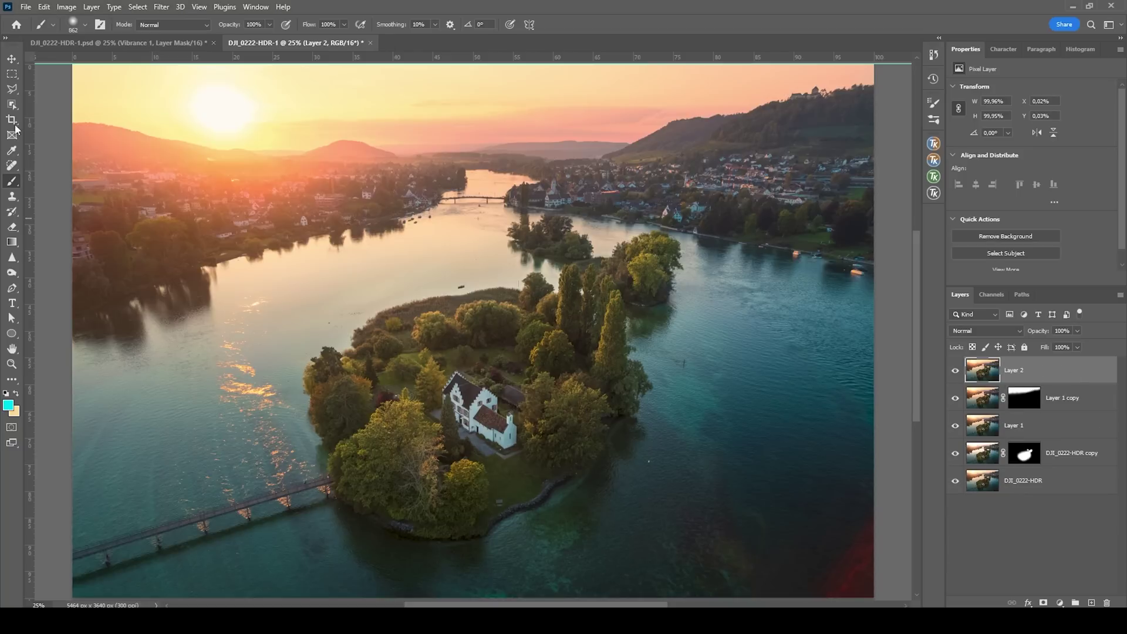
Draw a Polygonal Lasso triangle around the red flare in the bottom-right corner.
{"action": "left_click", "coordinate": [13, 91]}
{"action": "scroll", "coordinate": [810, 564], "scroll_direction": "down", "scroll_amount": 2}
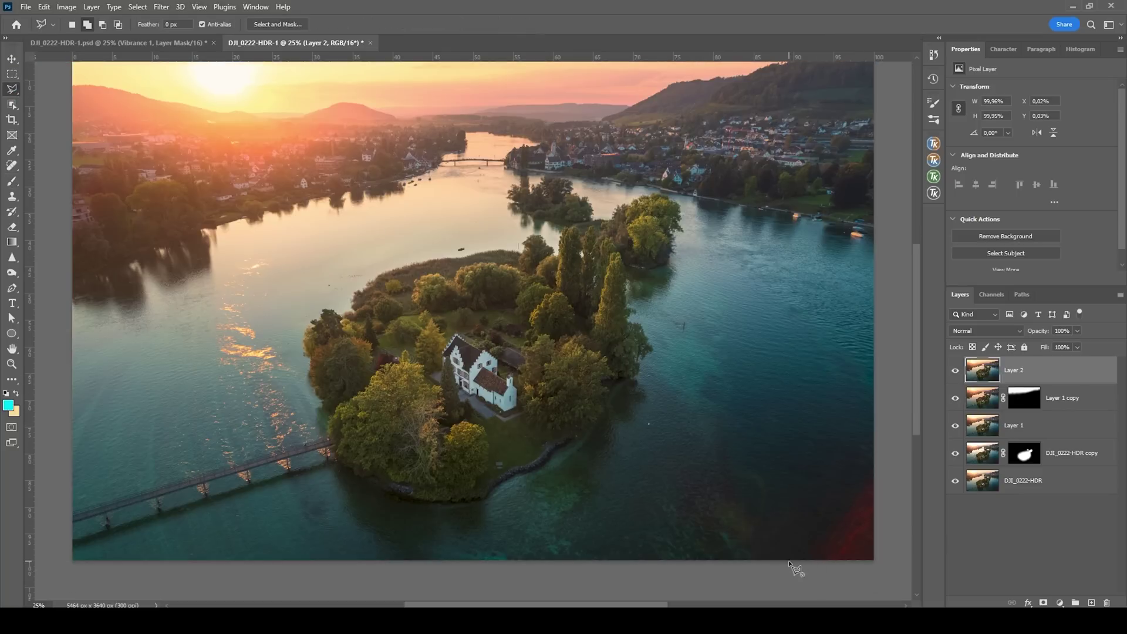
{"action": "left_click", "coordinate": [787, 560]}
{"action": "left_click", "coordinate": [877, 464]}
{"action": "left_click", "coordinate": [879, 560]}
{"action": "left_click", "coordinate": [790, 560]}
Content-Aware Fill the flare selection and deselect it.
{"action": "key", "text": "shift+BackSpace"}
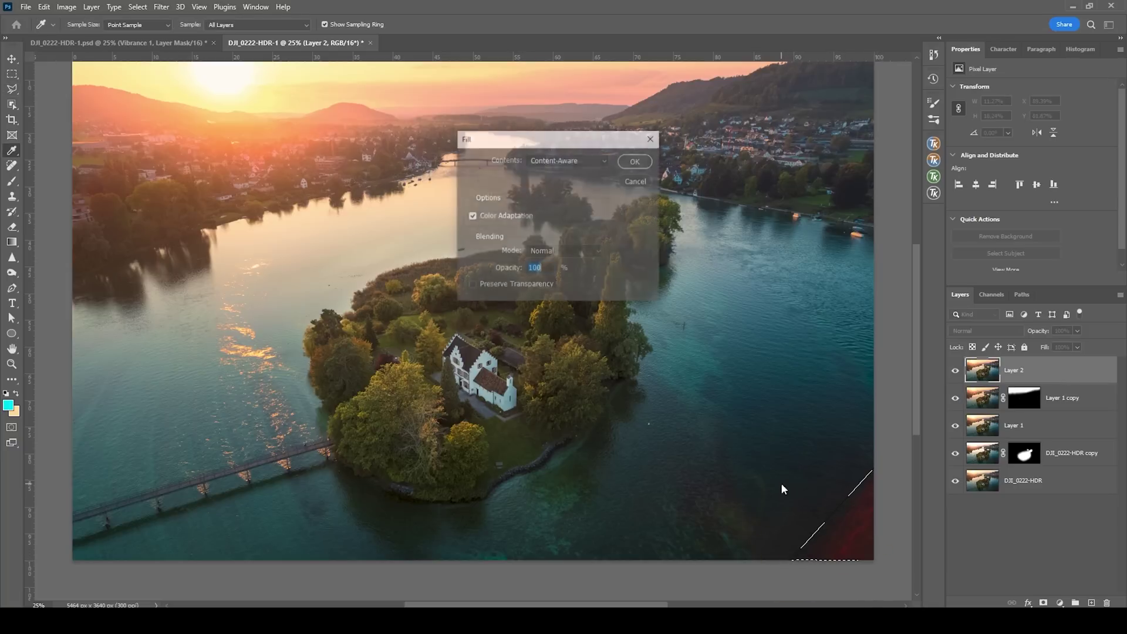
{"action": "left_click", "coordinate": [632, 161]}
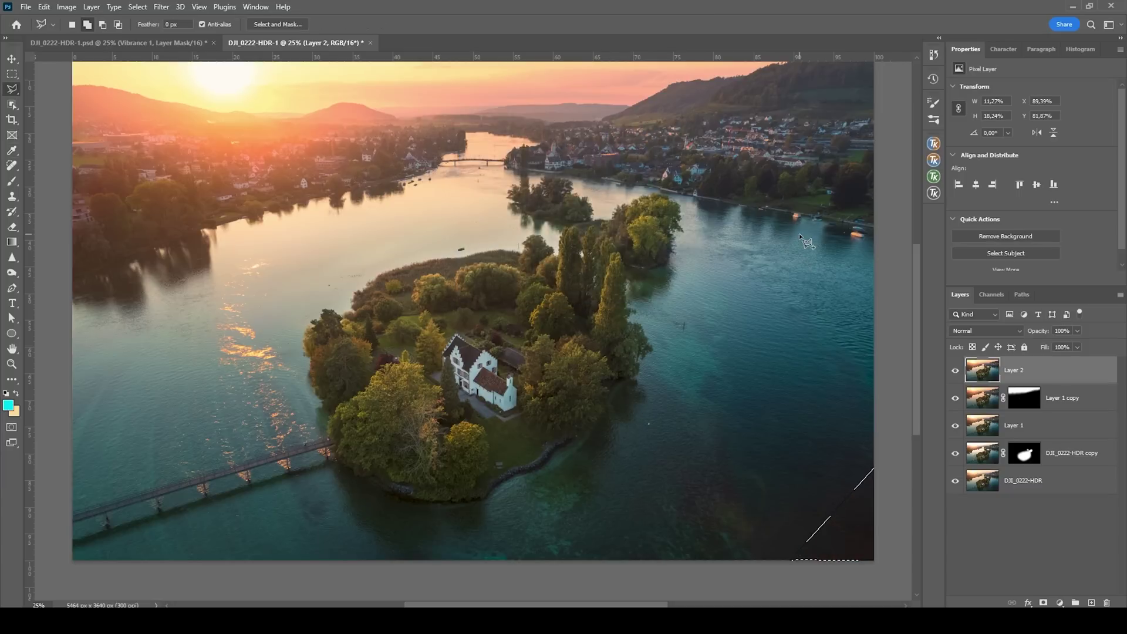
{"action": "key", "text": "ctrl+d"}
Shrink the Spot Healing Brush and heal away the boat on the water.
{"action": "key", "text": "j"}
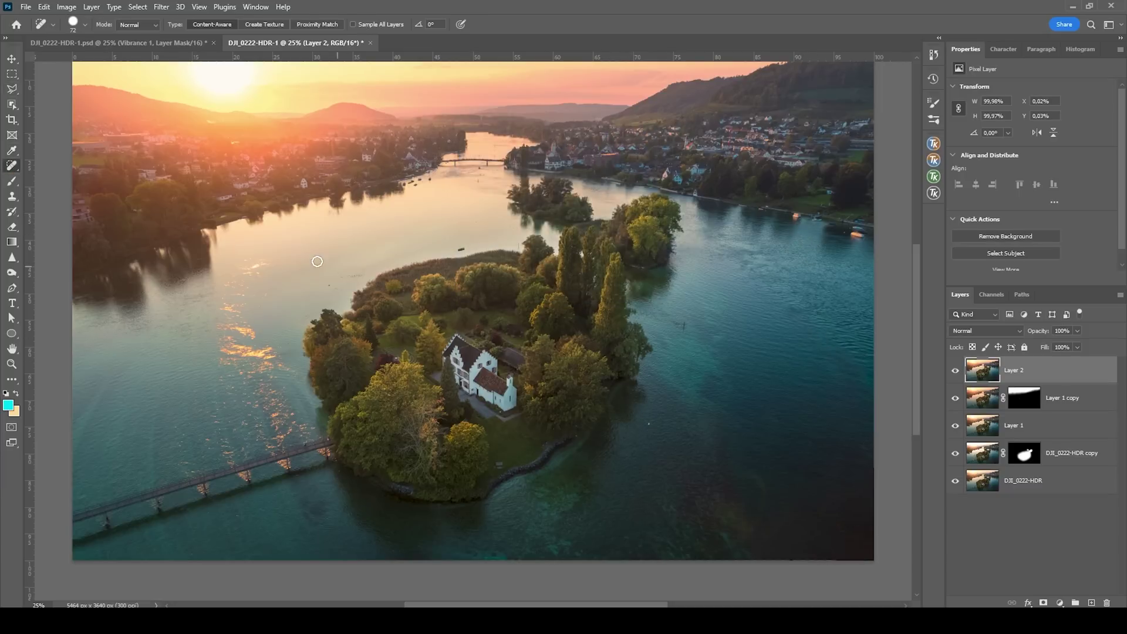
{"action": "key", "text": "bracketleft"}
{"action": "key", "text": "bracketleft"}
{"action": "key", "text": "bracketleft"}
{"action": "key", "text": "bracketleft"}
{"action": "scroll", "coordinate": [679, 422], "scroll_direction": "up", "scroll_amount": 2}
{"action": "scroll", "coordinate": [662, 427], "scroll_direction": "up", "scroll_amount": 4}
{"action": "left_click_drag", "start_coordinate": [593, 433], "coordinate": [577, 413]}
{"action": "scroll", "coordinate": [577, 413], "scroll_direction": "down", "scroll_amount": 4}
{"action": "left_click_drag", "start_coordinate": [722, 202], "coordinate": [729, 172]}
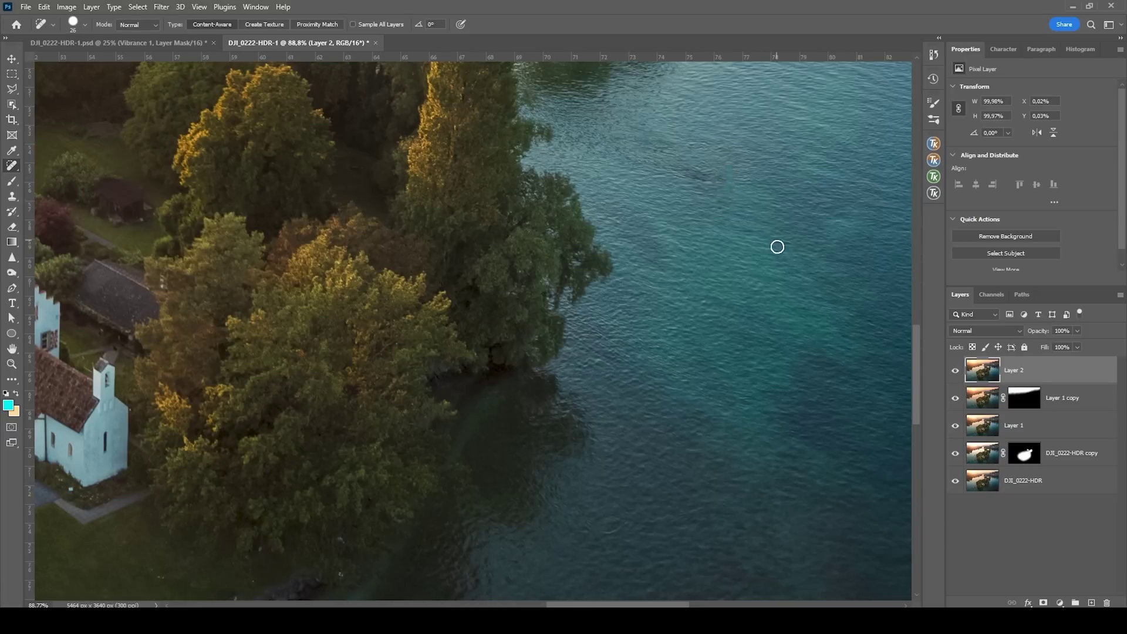
Heal away the individual birds on the river and one in the upper flock.
{"action": "scroll", "coordinate": [760, 282], "scroll_direction": "down", "scroll_amount": 2}
{"action": "scroll", "coordinate": [297, 244], "scroll_direction": "up", "scroll_amount": 6}
{"action": "key", "text": "bracketleft"}
{"action": "key", "text": "bracketleft"}
{"action": "left_click", "coordinate": [335, 291]}
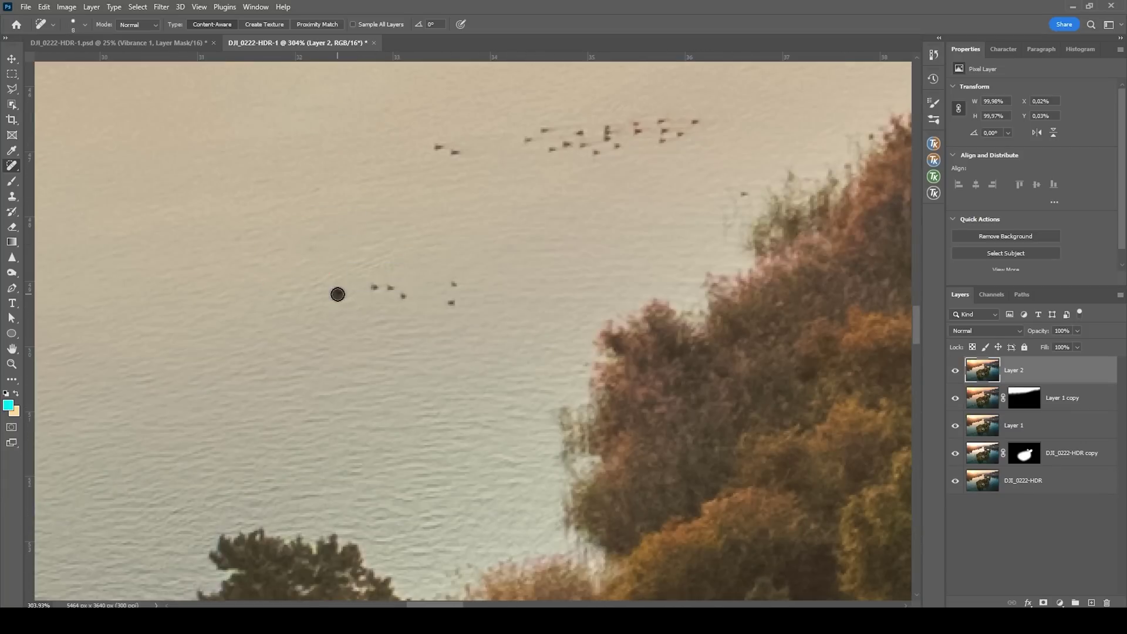
{"action": "left_click", "coordinate": [376, 285]}
{"action": "left_click", "coordinate": [402, 295]}
{"action": "left_click", "coordinate": [450, 302]}
{"action": "scroll", "coordinate": [450, 303], "scroll_direction": "up", "scroll_amount": 1}
{"action": "left_click", "coordinate": [570, 181]}
{"action": "scroll", "coordinate": [830, 118], "scroll_direction": "down", "scroll_amount": 8}
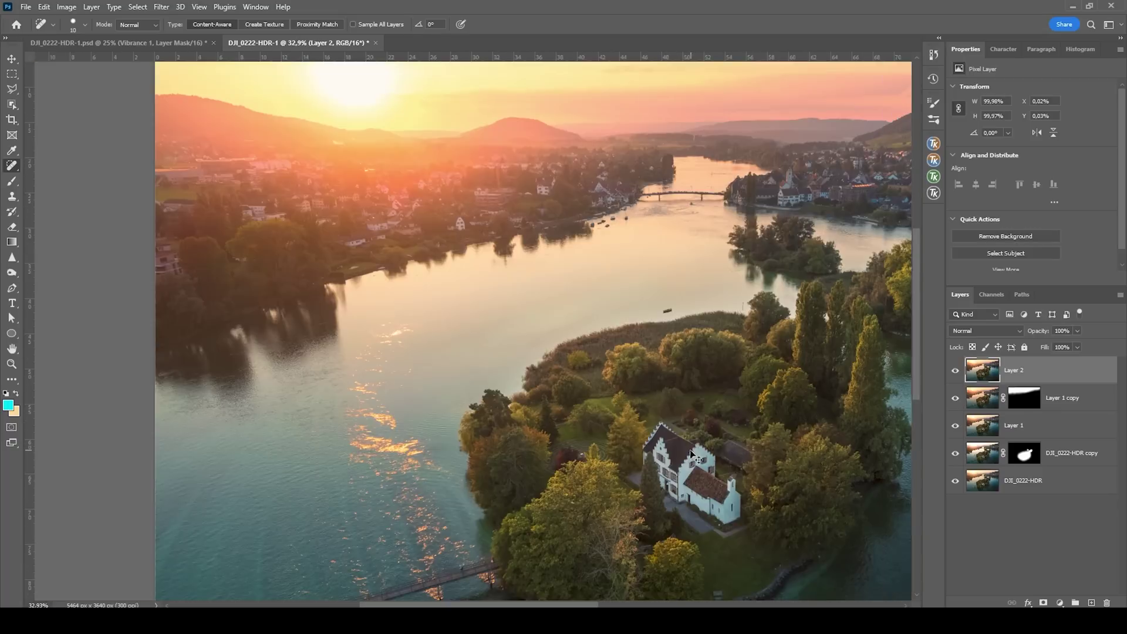
{"action": "scroll", "coordinate": [695, 449], "scroll_direction": "down", "scroll_amount": 3}
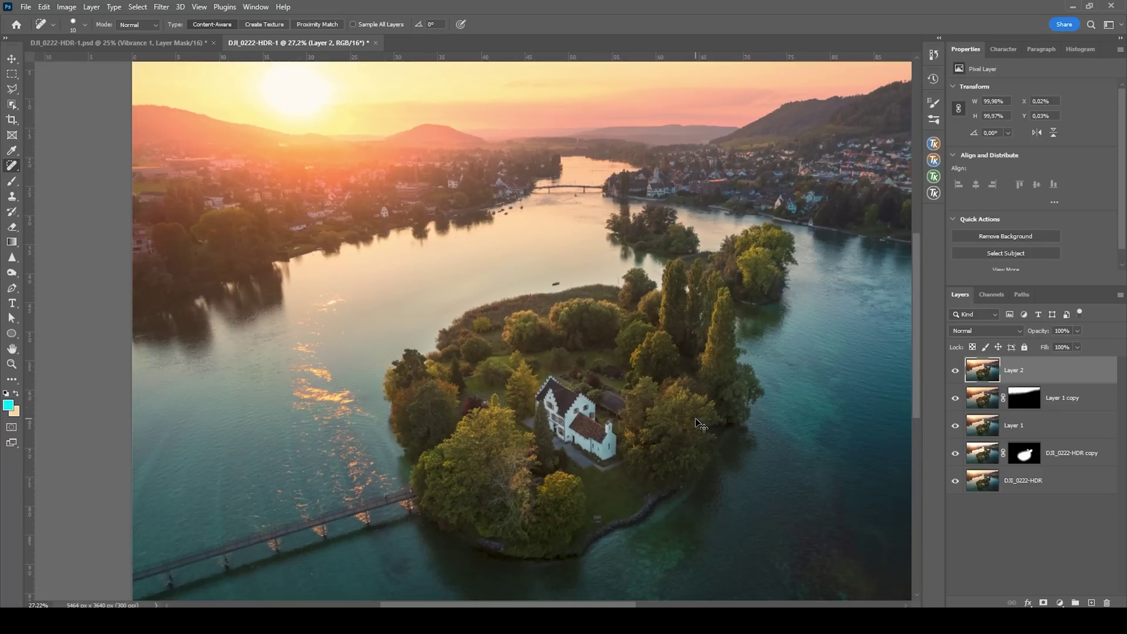